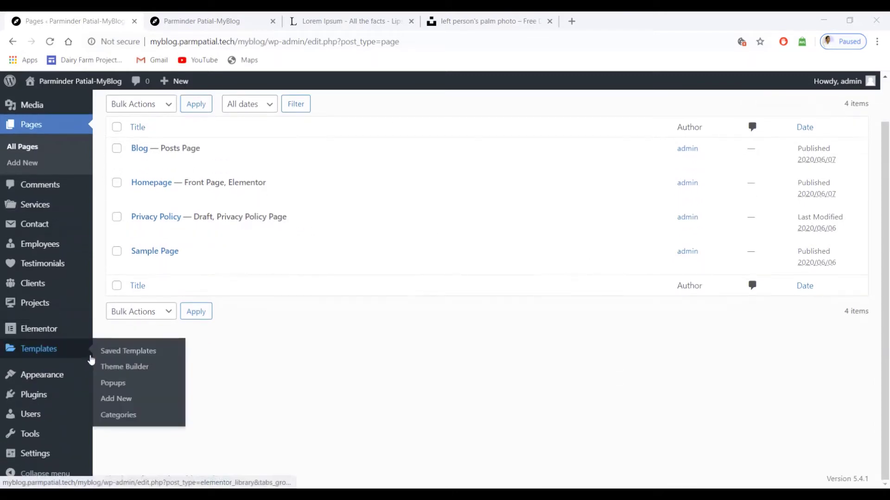
- Activate the Social Media Buttons widget in the SiteOrigin Widgets Bundle
mouse_move(37, 401)
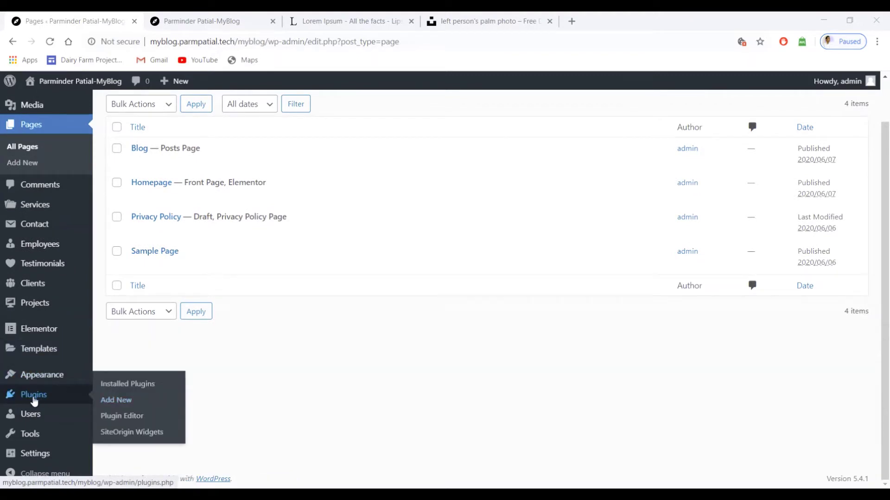
left_click(129, 433)
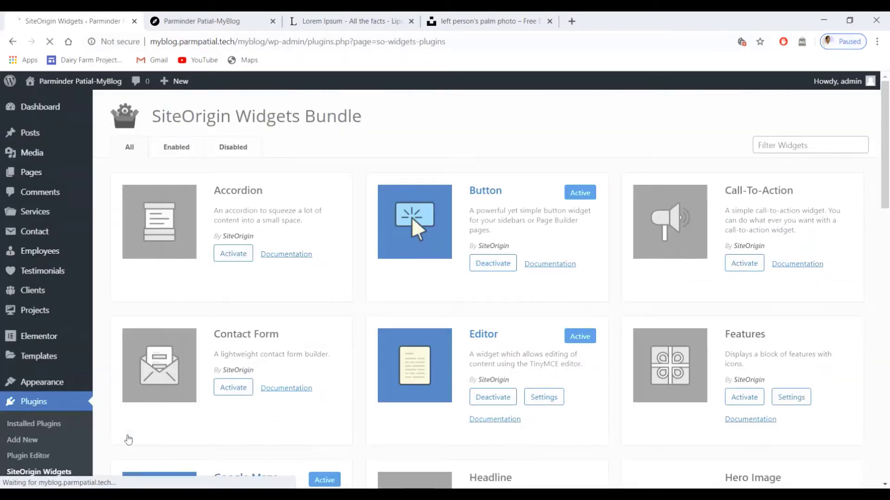
scroll(621, 303, "down", 5)
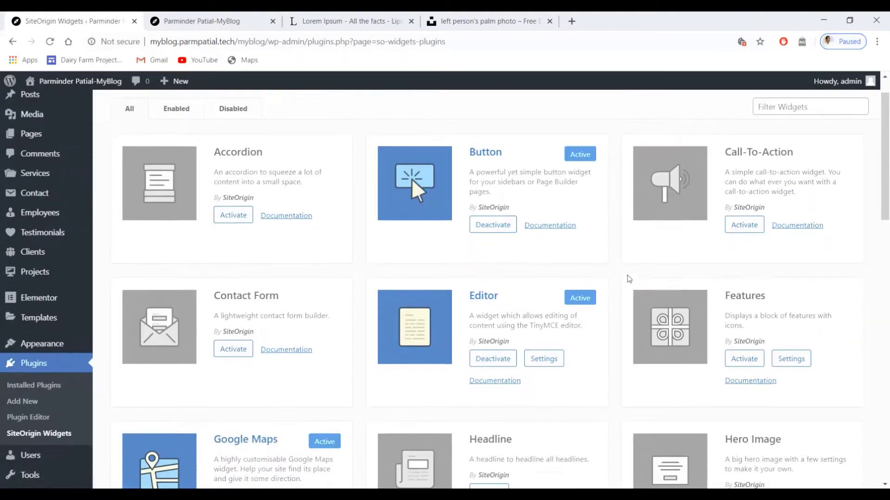
scroll(628, 279, "down", 6)
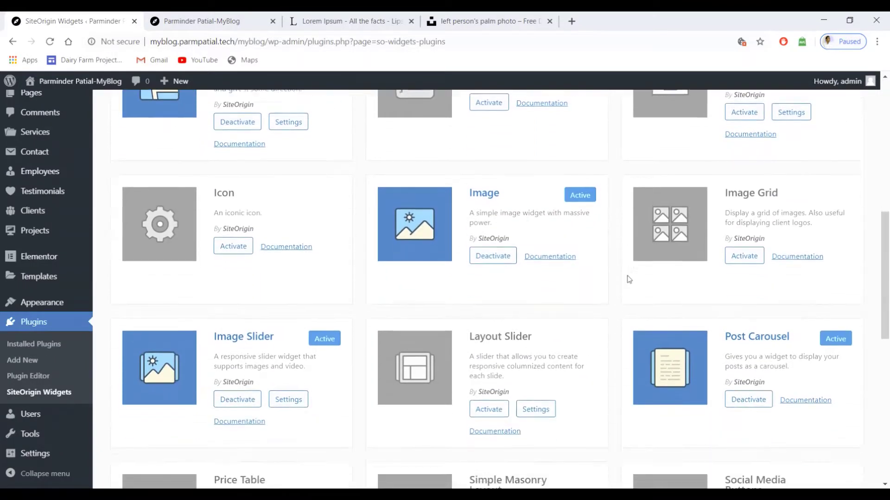
scroll(628, 279, "down", 6)
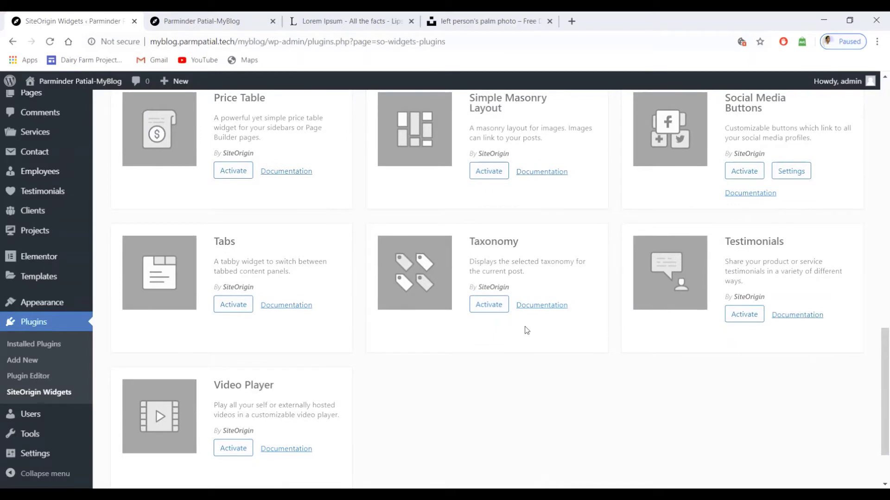
scroll(526, 329, "up", 3)
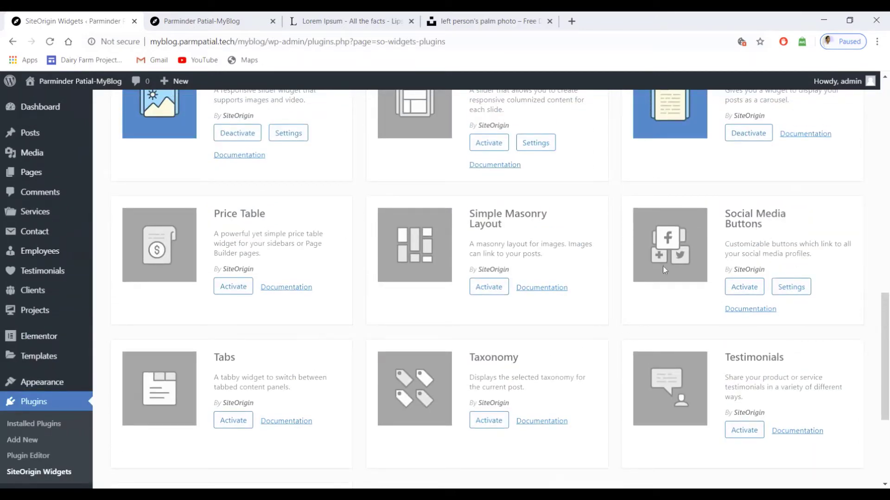
left_click(743, 287)
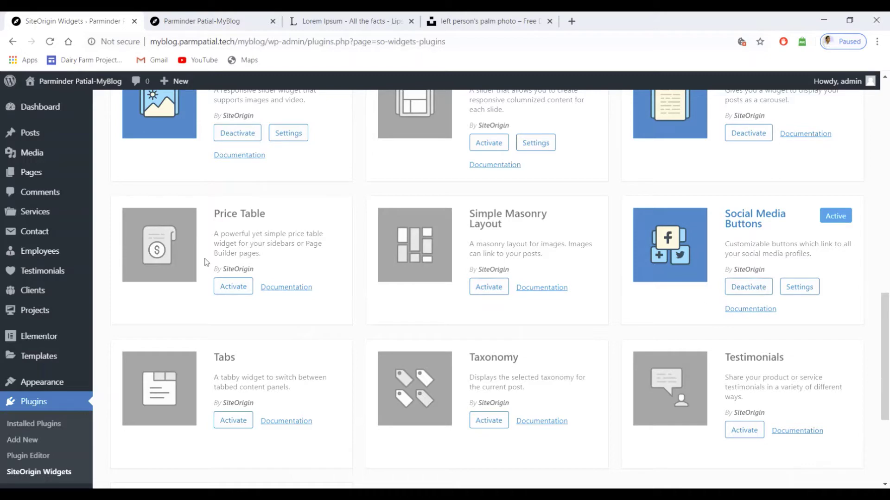
- Open the Homepage for editing with Elementor in a new browser tab and switch to it
scroll(206, 262, "up", 10)
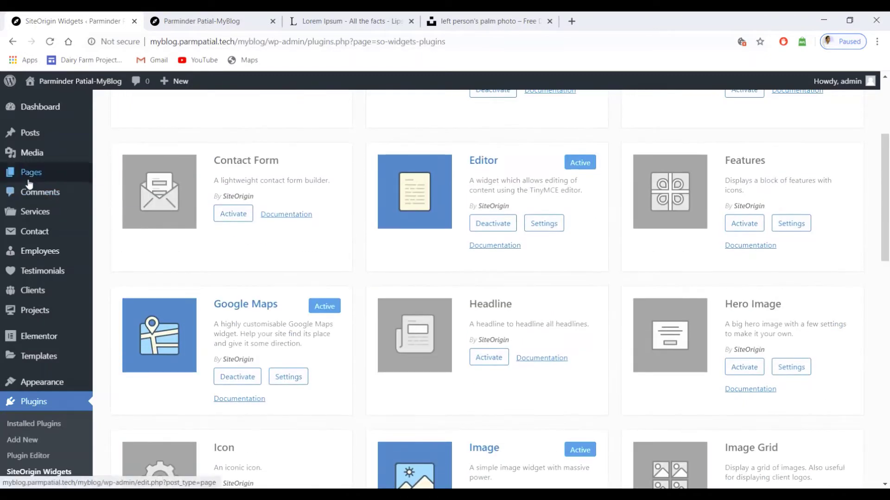
mouse_move(29, 181)
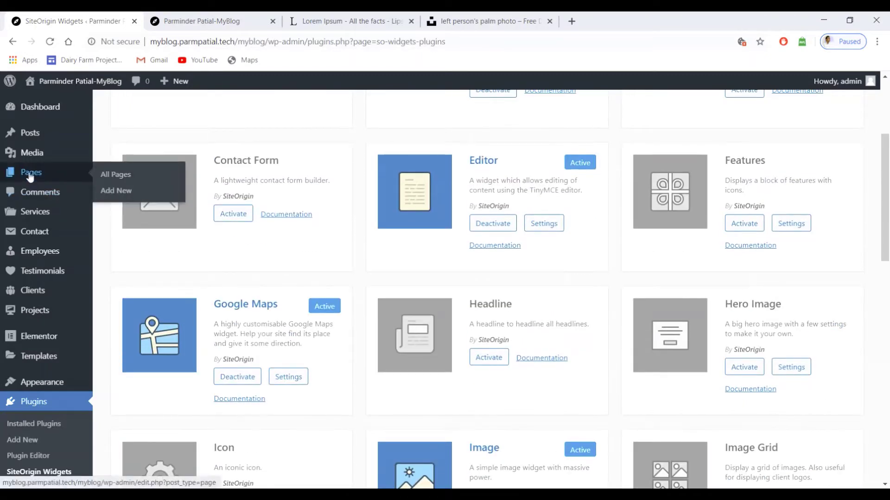
left_click(126, 179)
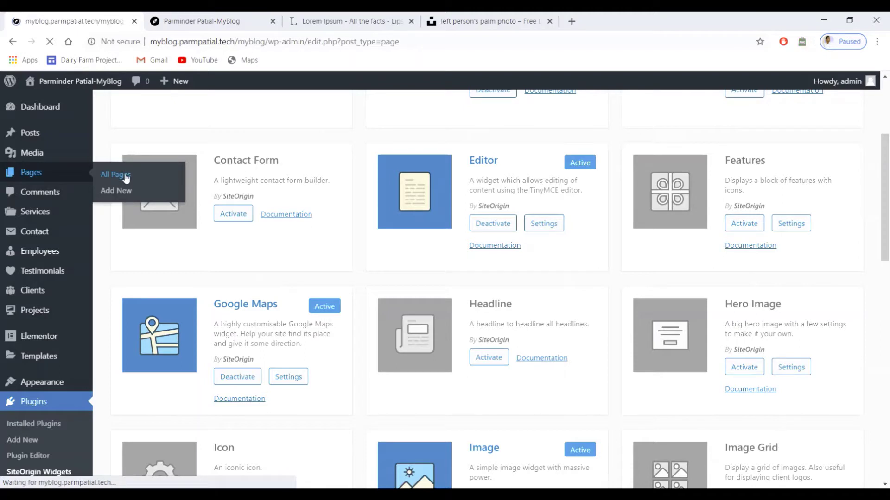
mouse_move(210, 231)
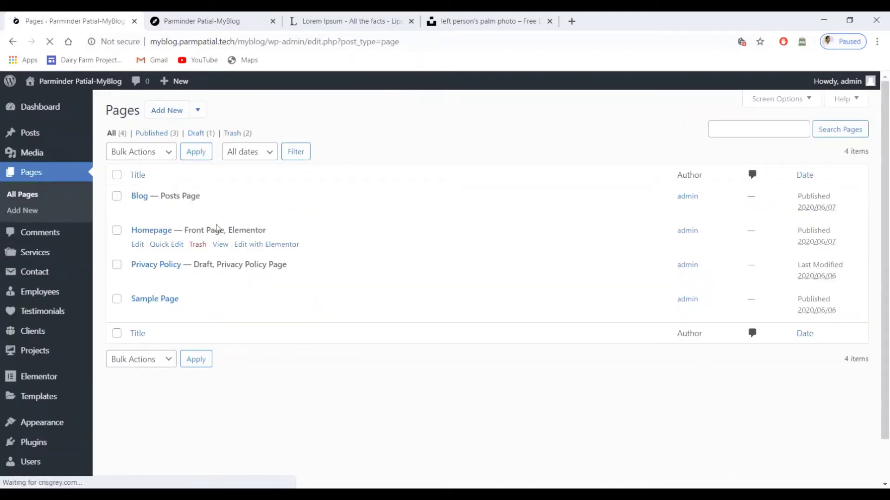
right_click(260, 247)
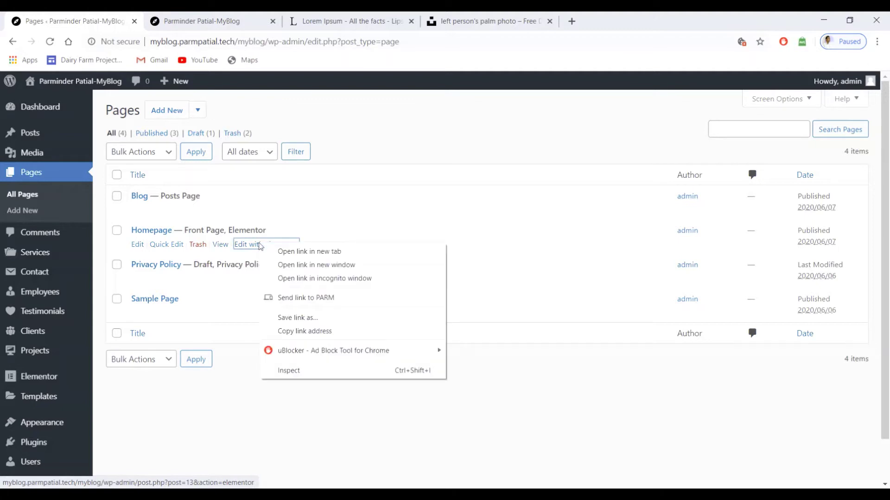
left_click(286, 253)
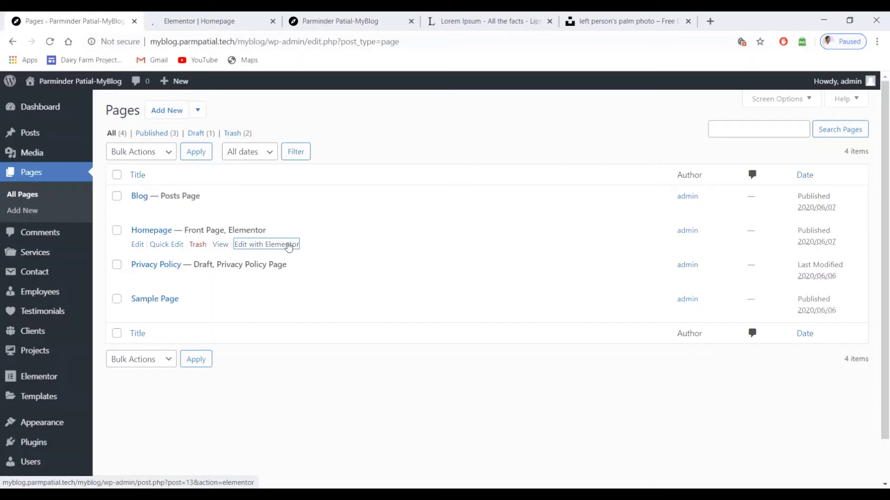
left_click(217, 23)
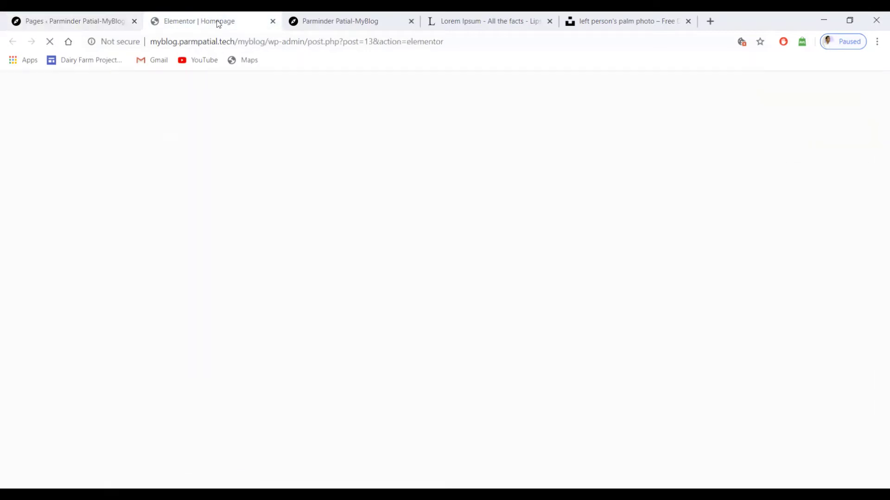
- Delete the empty section below the dark client inspiration banner on the homepage
scroll(460, 260, "down", 6)
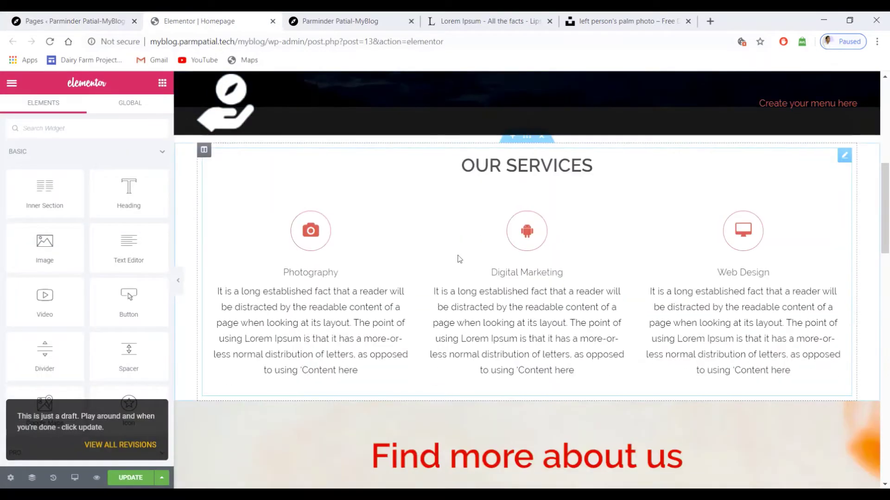
scroll(452, 260, "down", 15)
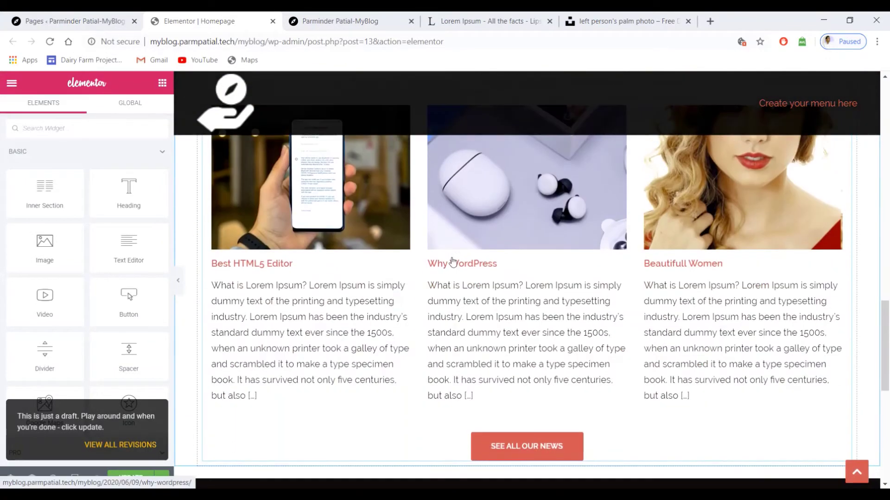
scroll(452, 261, "down", 4)
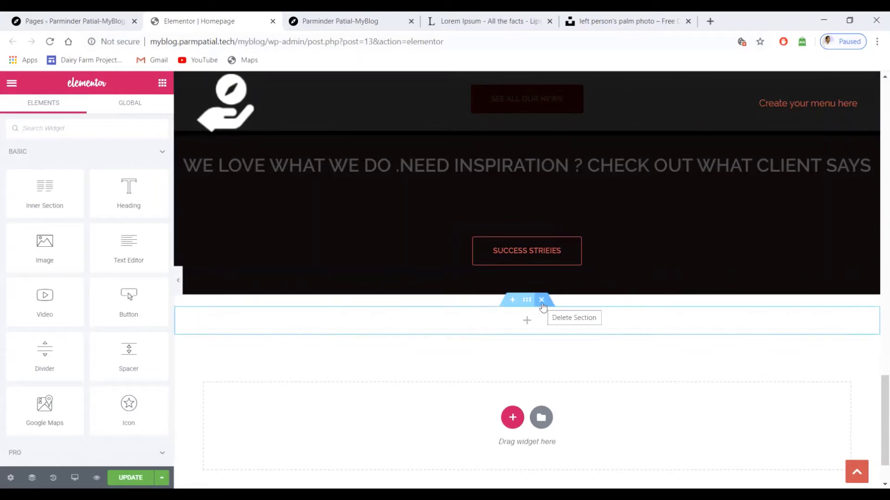
left_click(541, 300)
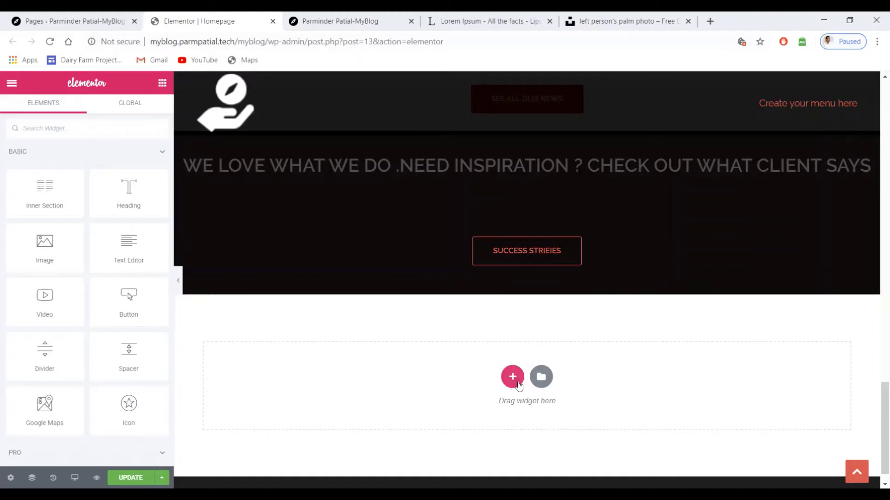
- Add a single-column section below the dark banner and set its content width to Full Width
left_click(514, 380)
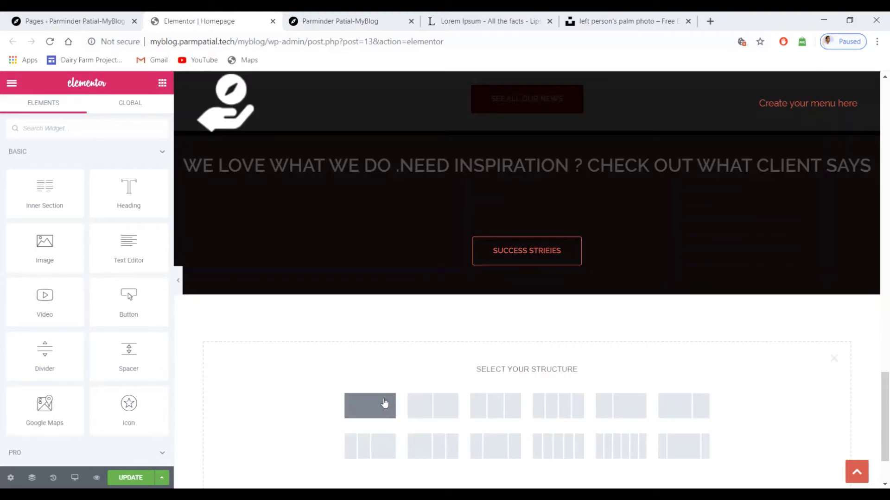
left_click(384, 403)
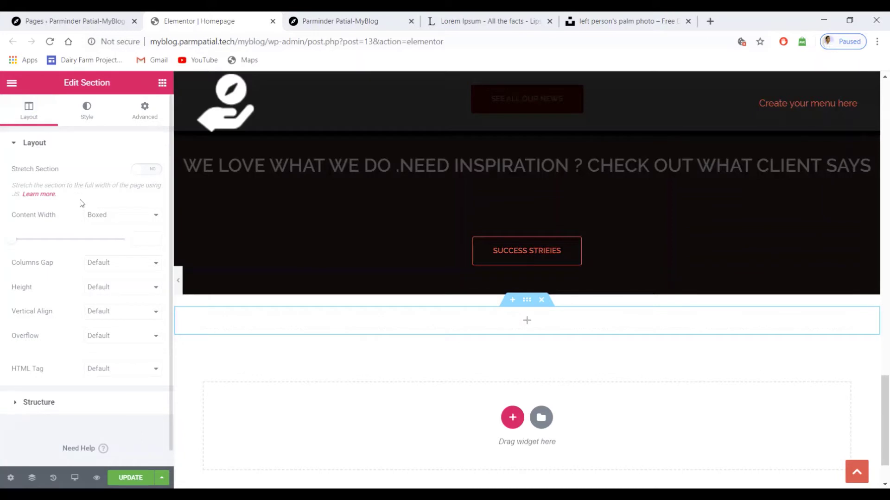
left_click(107, 222)
left_click(106, 236)
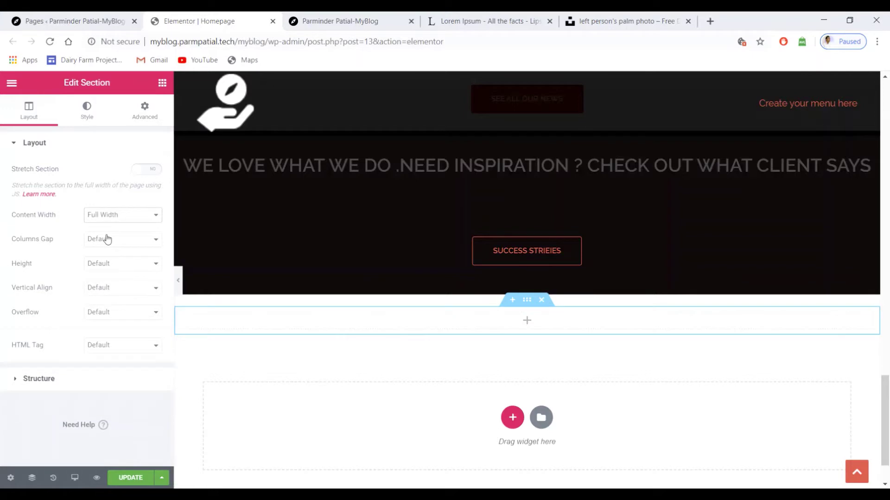
- Examine the new section's slideshow, video, gradient and classic background options, and its classic hover background options
left_click(92, 115)
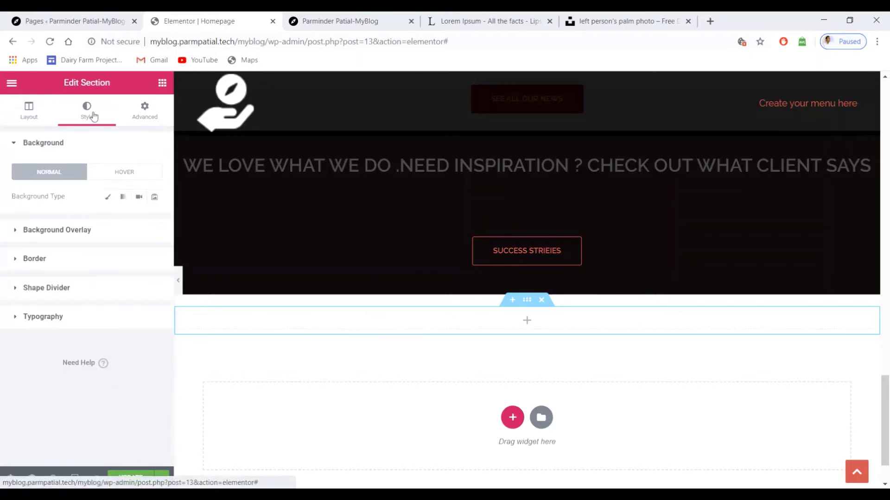
left_click(155, 198)
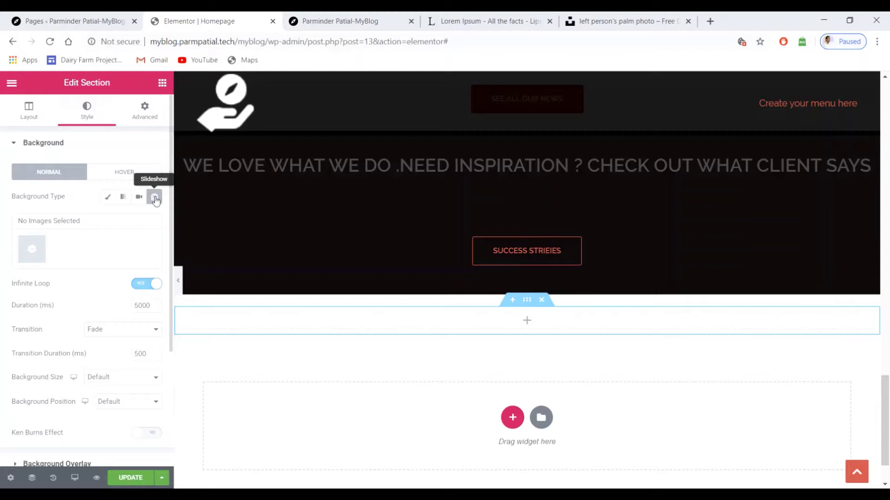
left_click(142, 199)
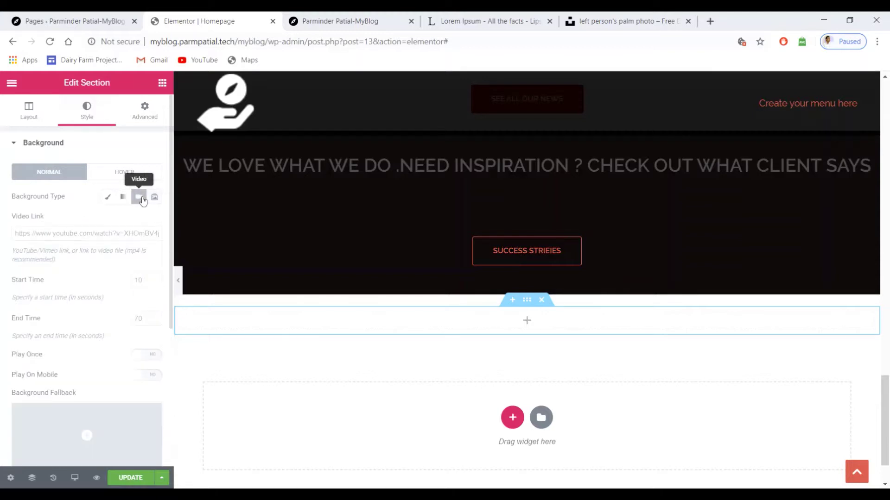
left_click(124, 199)
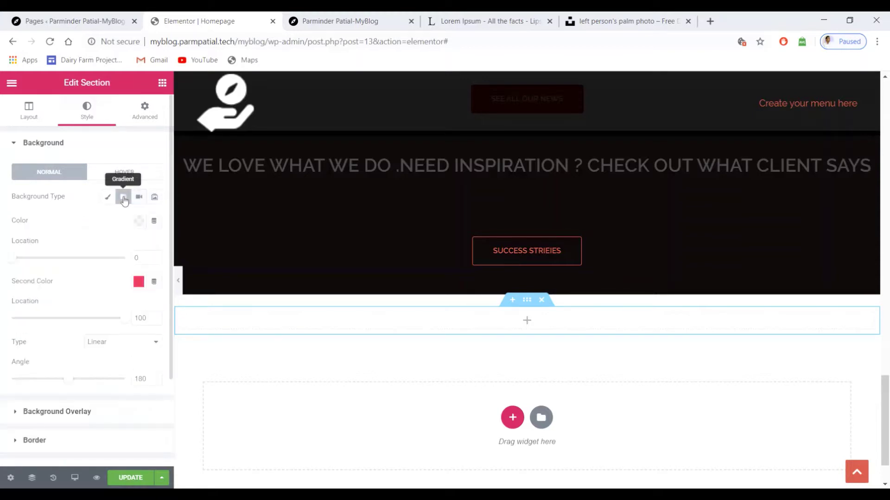
left_click(108, 196)
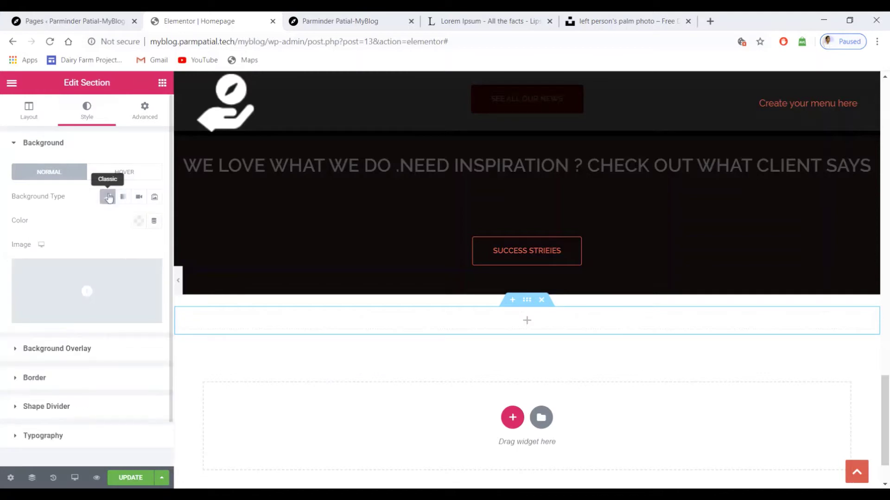
left_click(121, 175)
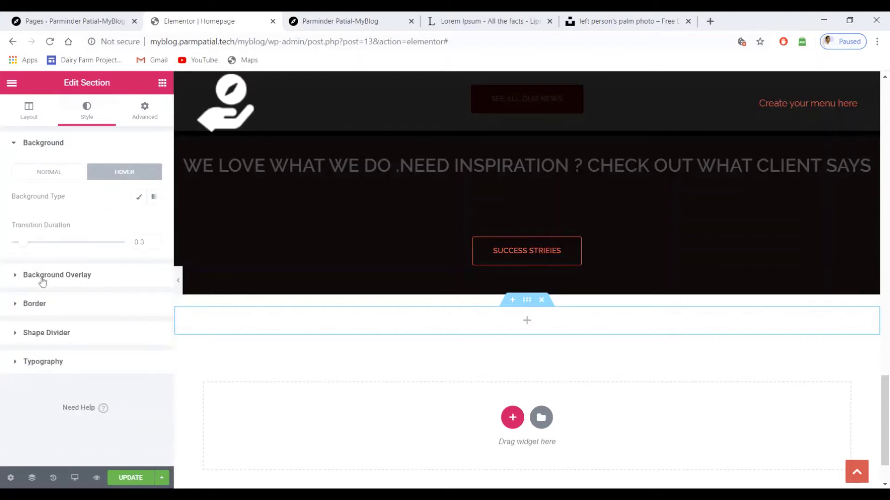
left_click(139, 200)
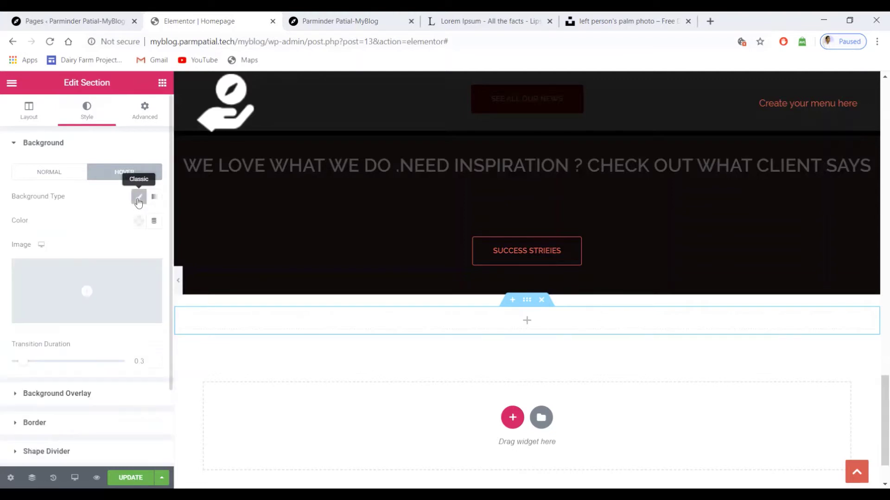
left_click(138, 199)
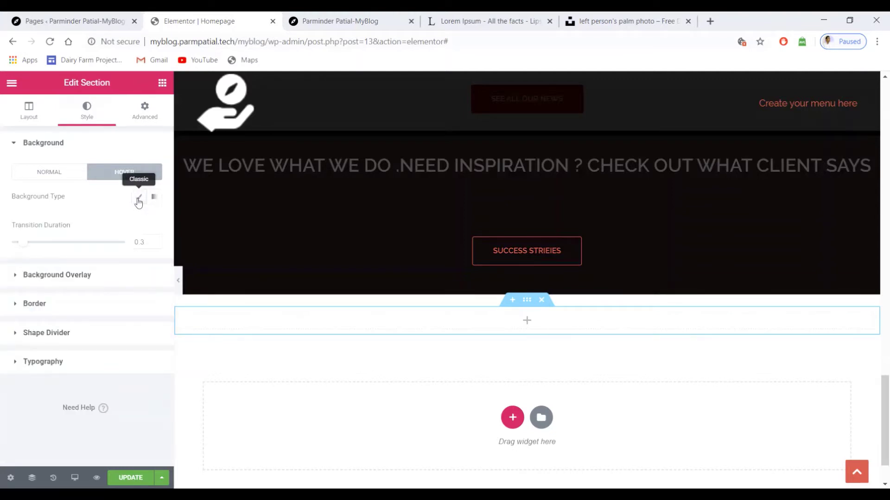
left_click(13, 143)
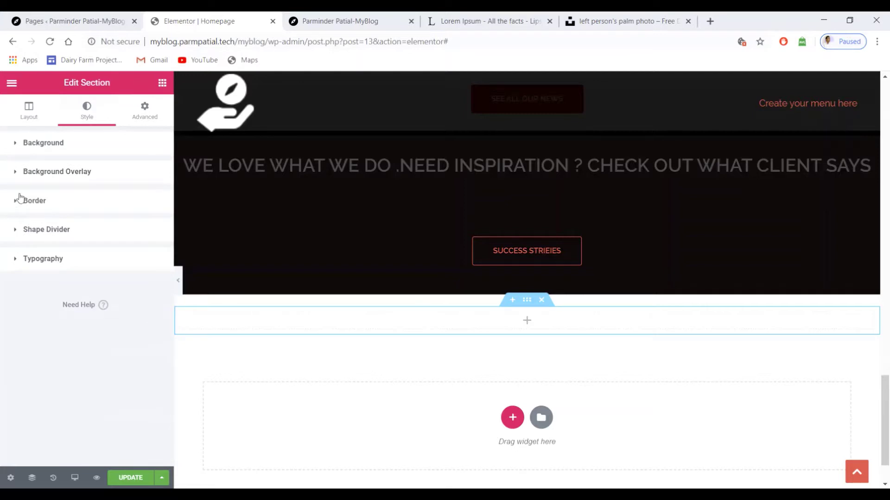
- Examine the new section's classic background overlay options and look over the neighbouring page content
left_click(15, 173)
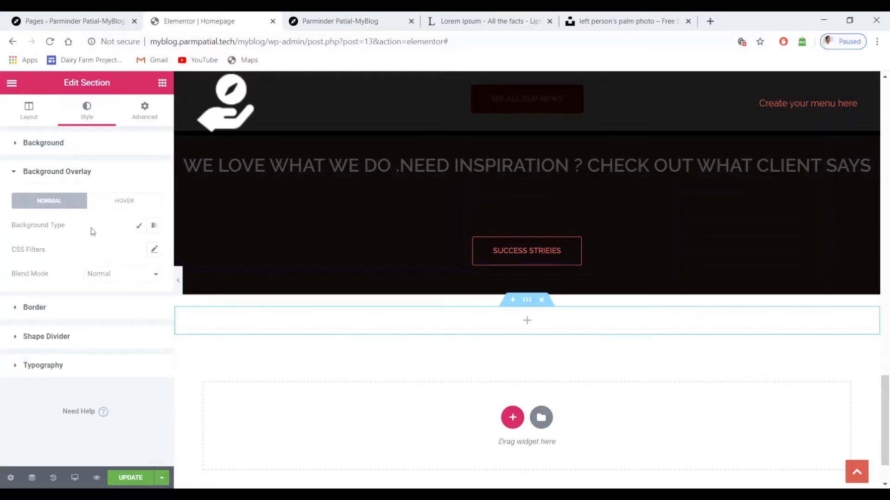
left_click(138, 227)
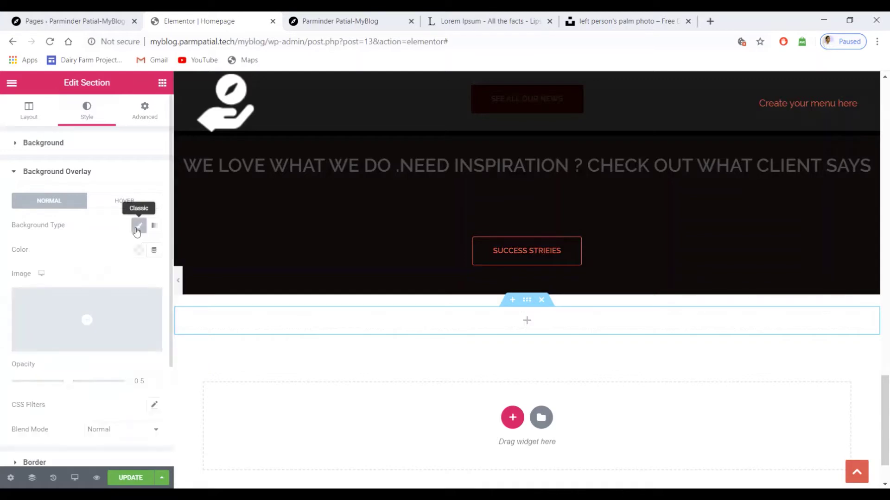
left_click(138, 227)
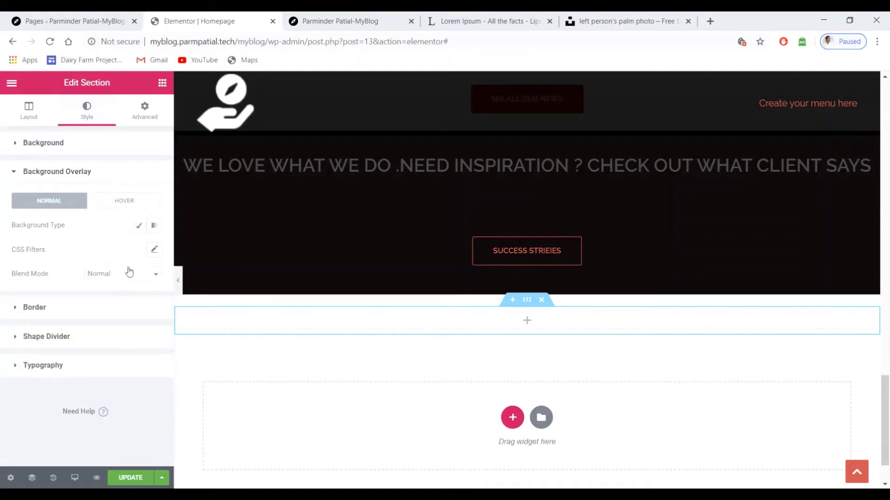
left_click(13, 182)
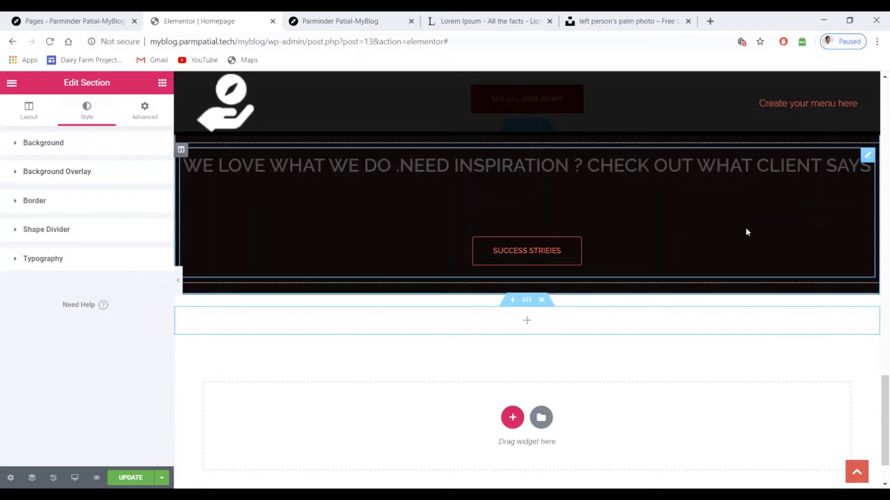
scroll(722, 226, "up", 6)
scroll(607, 209, "down", 5)
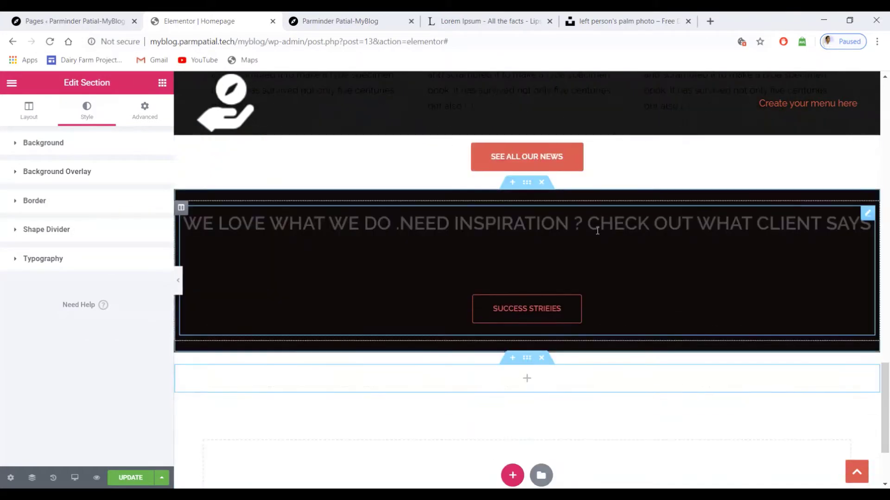
- Give the new section below the dark banner a classic background using the dark hand photo from the media library
left_click(16, 145)
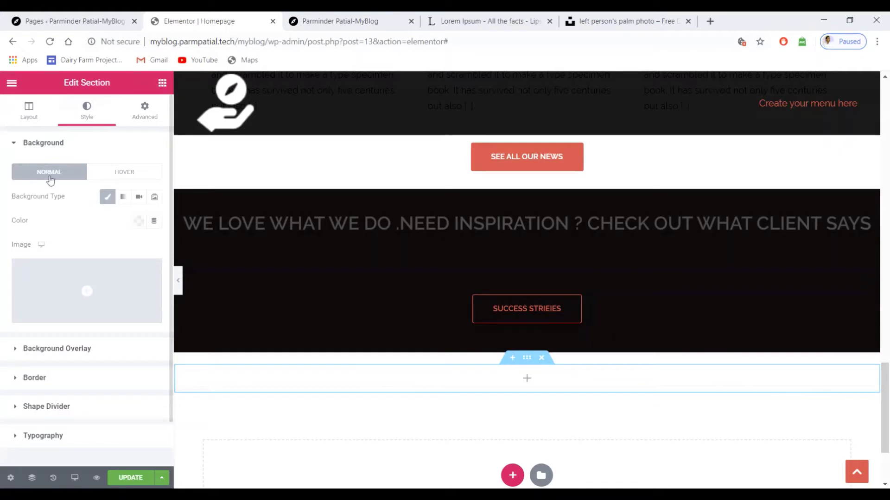
left_click(108, 199)
left_click(107, 202)
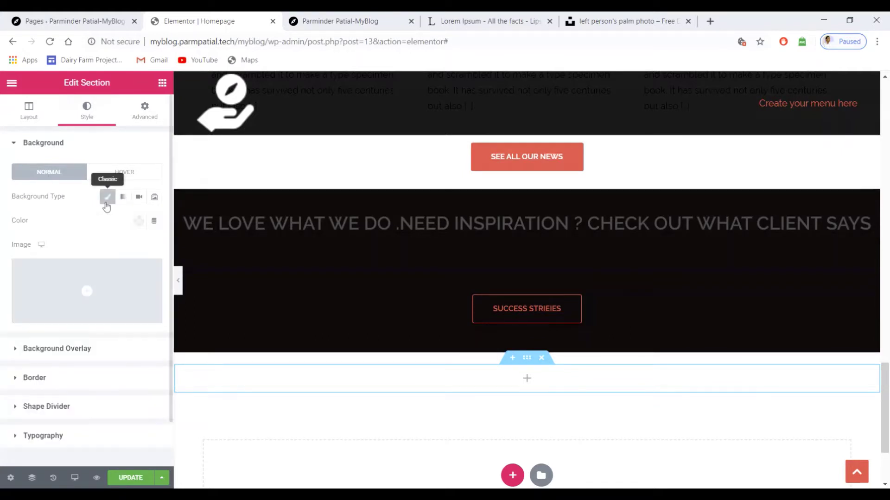
left_click(76, 314)
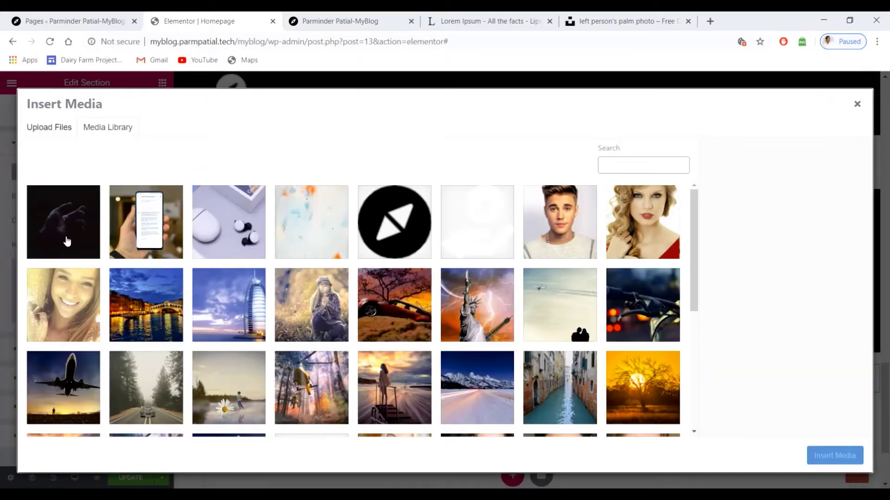
left_click(67, 232)
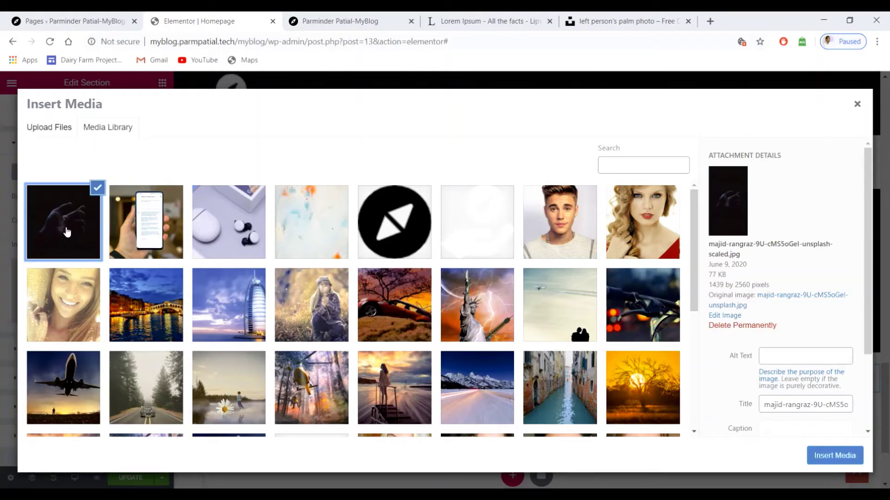
left_click(836, 458)
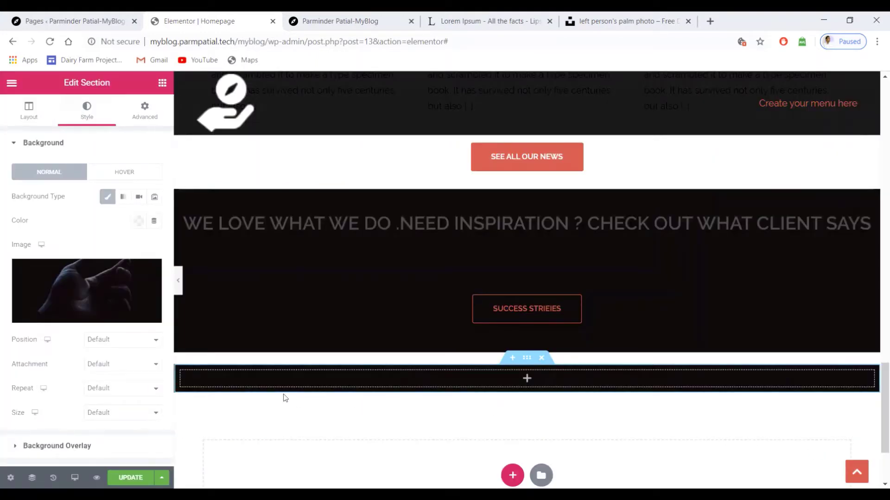
- Unlink the new section's padding values and set its top and bottom padding to 20 px each
left_click(147, 114)
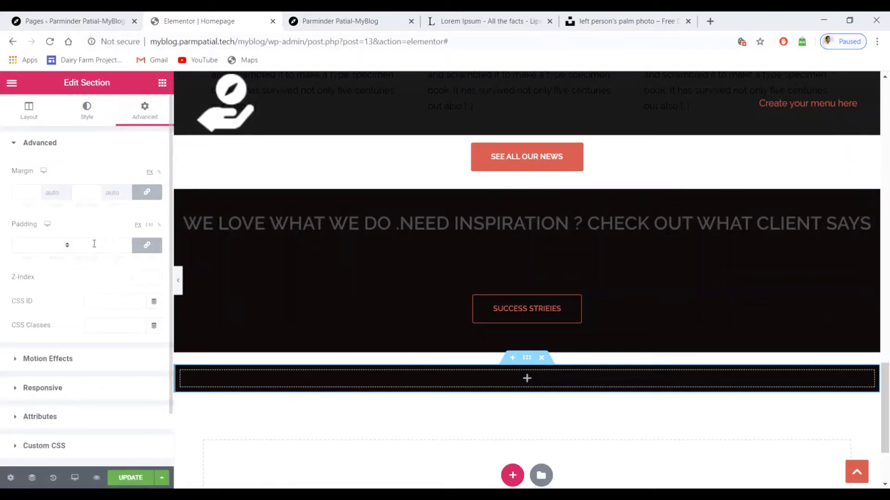
left_click(147, 245)
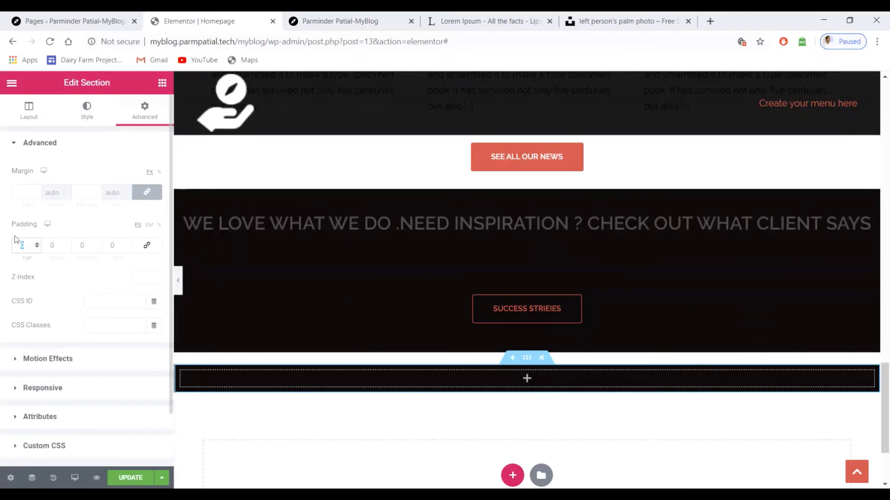
type("20")
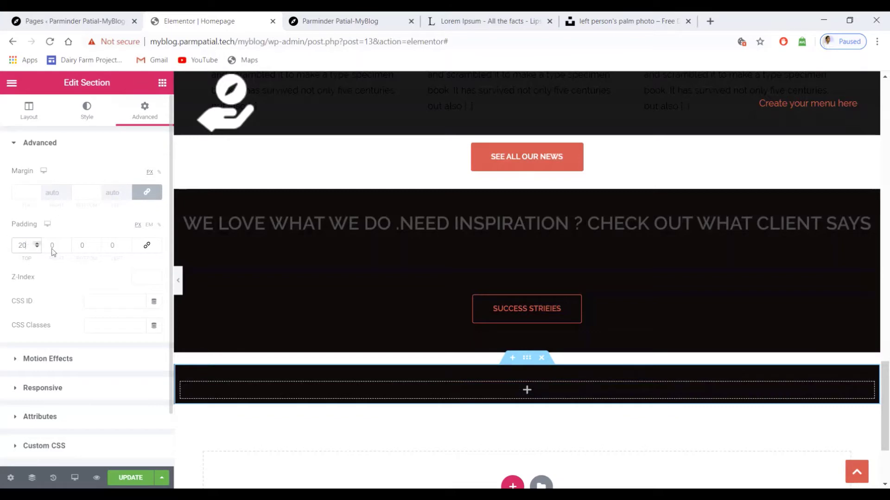
left_click(78, 246)
type("20")
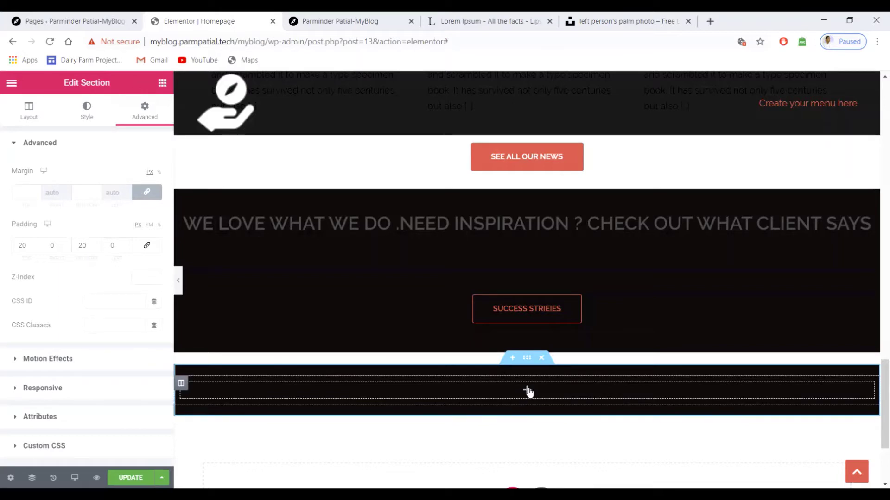
- Place the WordPress widget SiteOrigin Social Media Buttons in the empty column of the new section
left_click(528, 391)
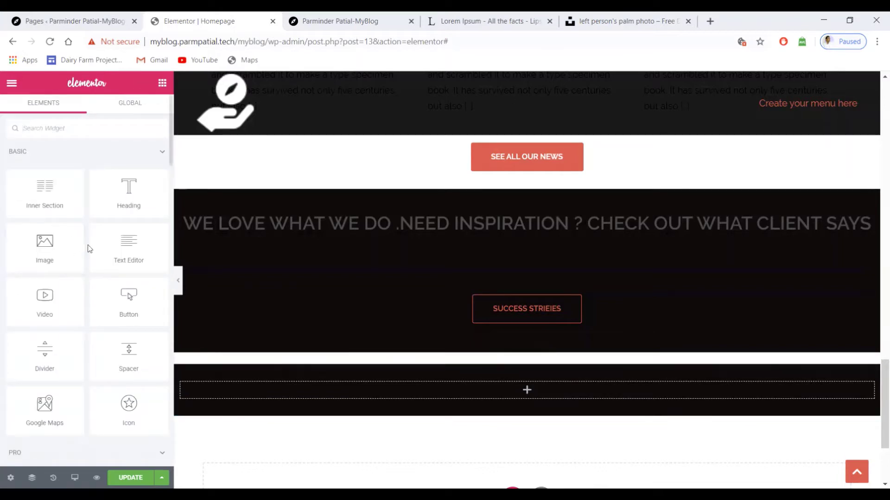
scroll(88, 249, "down", 15)
scroll(90, 256, "up", 12)
scroll(89, 255, "down", 10)
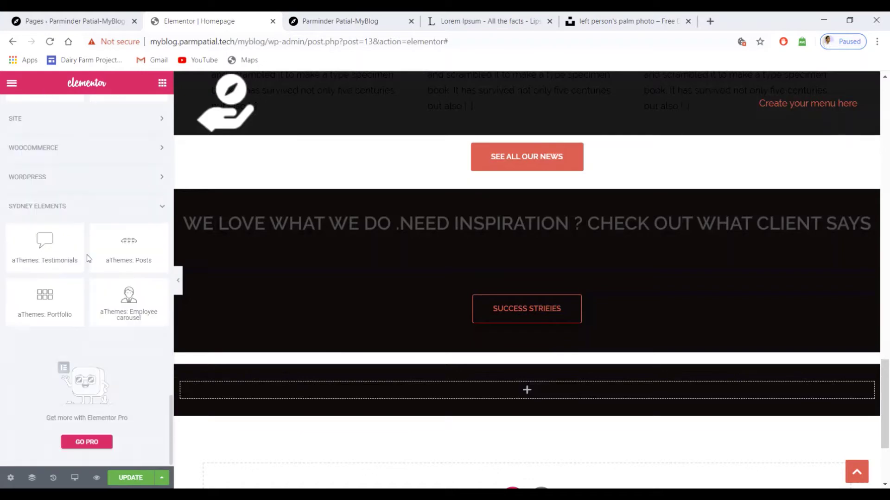
left_click(69, 176)
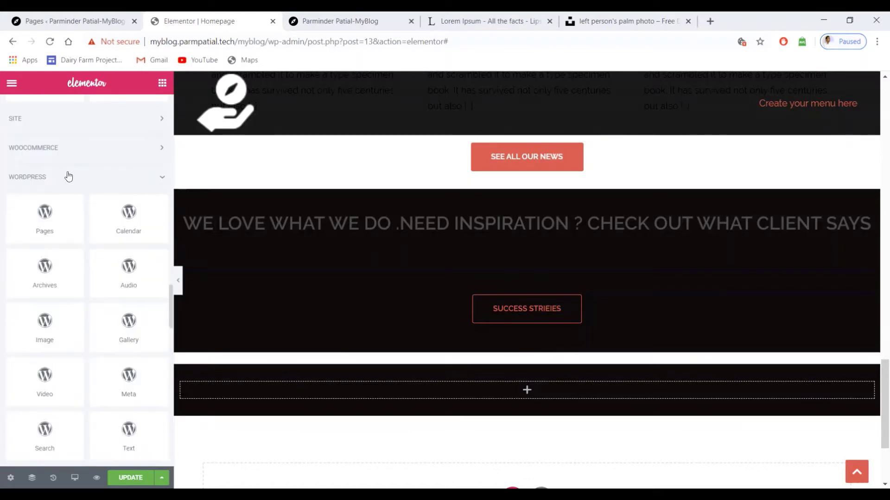
scroll(68, 268, "down", 5)
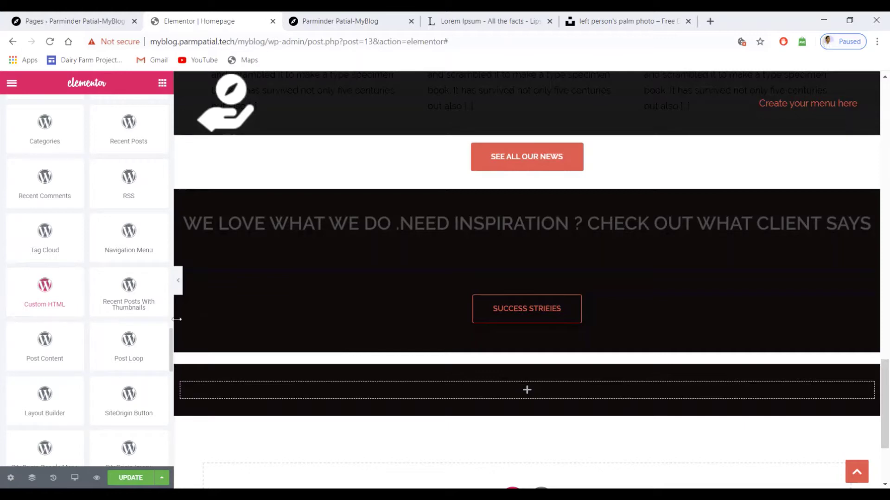
scroll(125, 306, "down", 3)
scroll(115, 305, "down", 2)
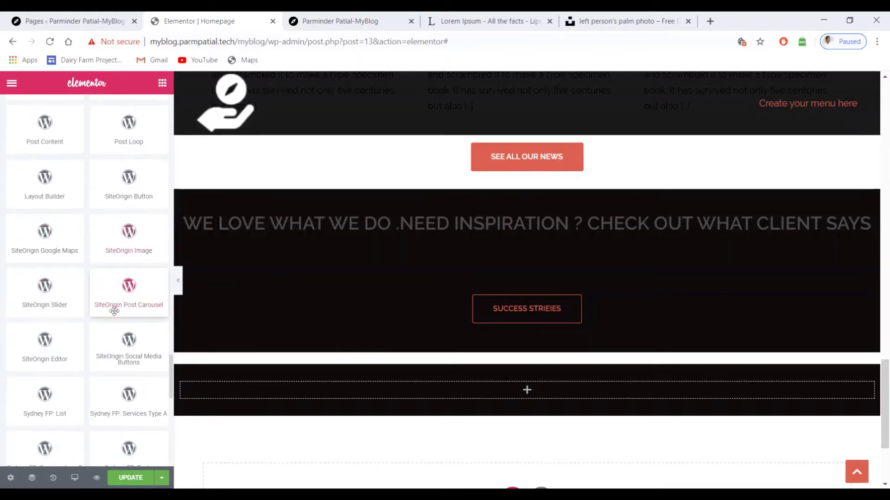
scroll(112, 296, "down", 2)
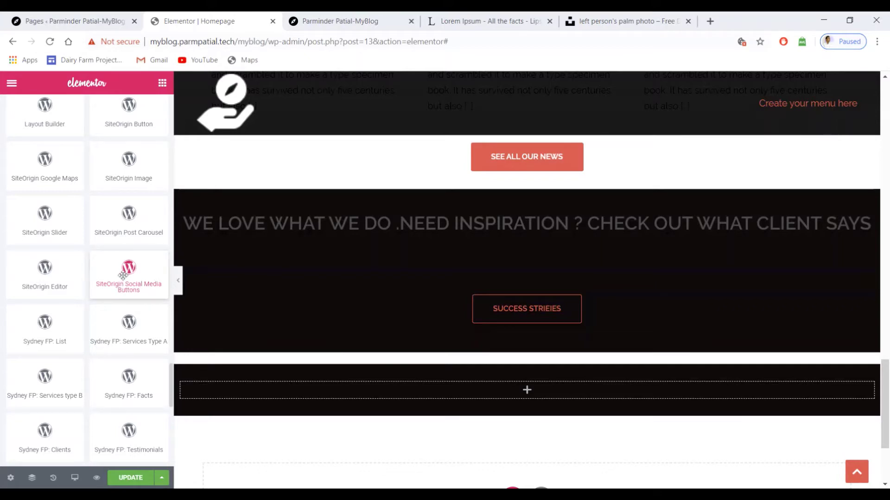
left_click_drag(123, 276, 499, 393)
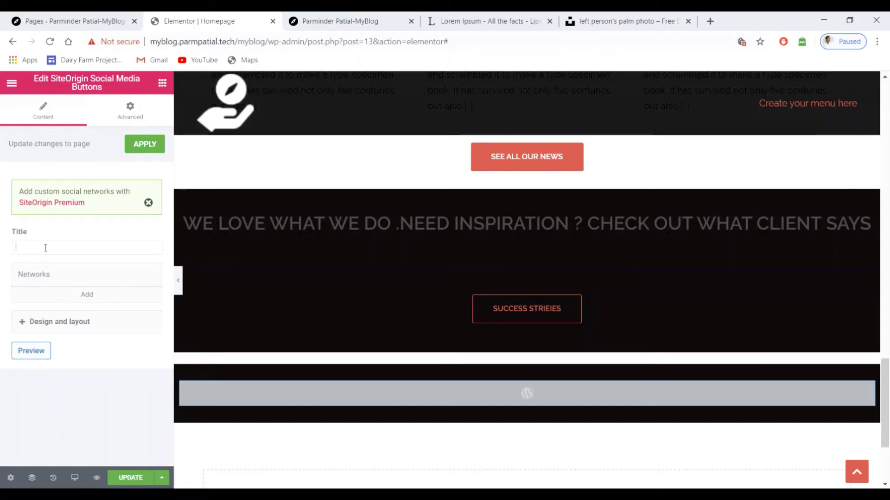
- Title the social media buttons widget "Visit Us On"
type("F")
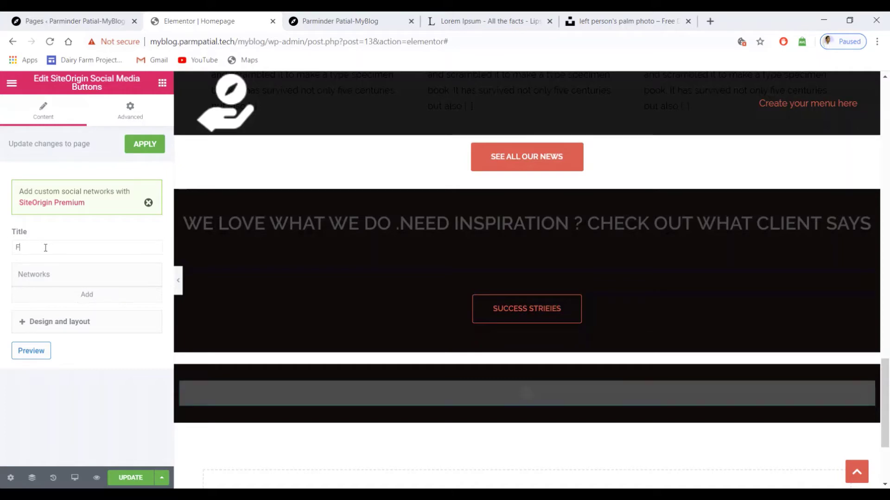
type("ind Us")
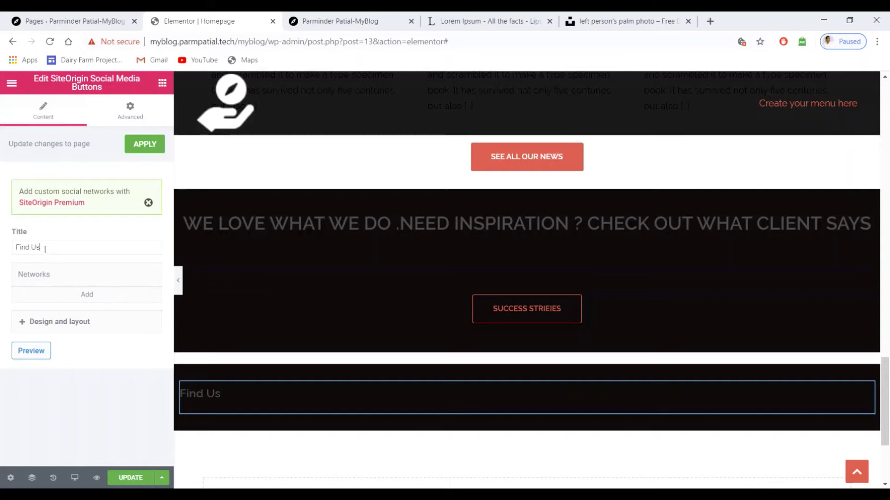
left_click_drag(45, 249, 18, 249)
type("Visit")
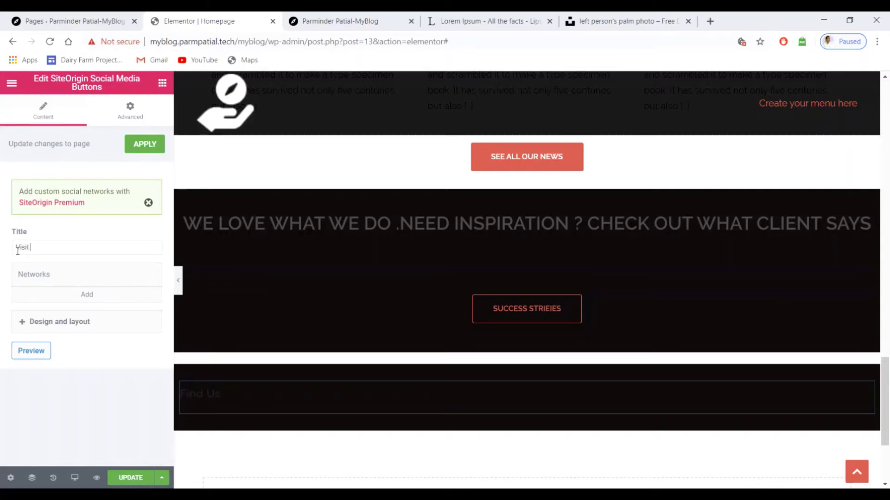
type(" Us On")
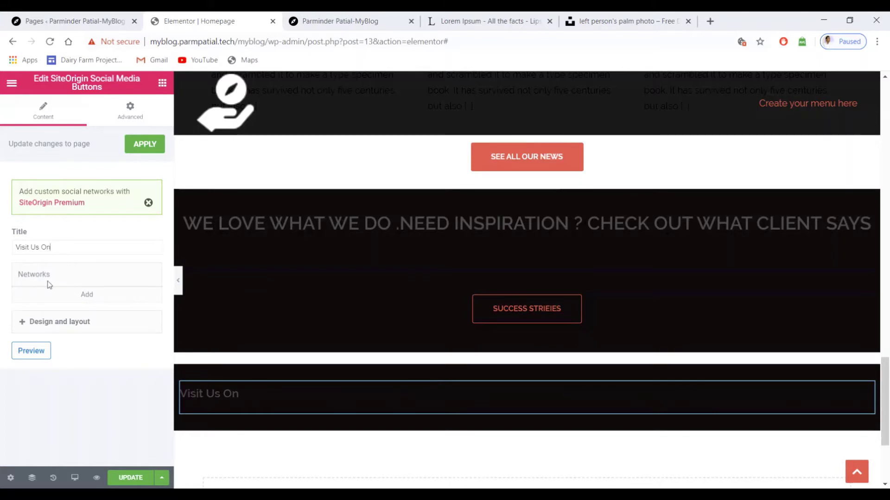
- Add a network entry to the social media buttons widget and choose Facebook for it
left_click(87, 297)
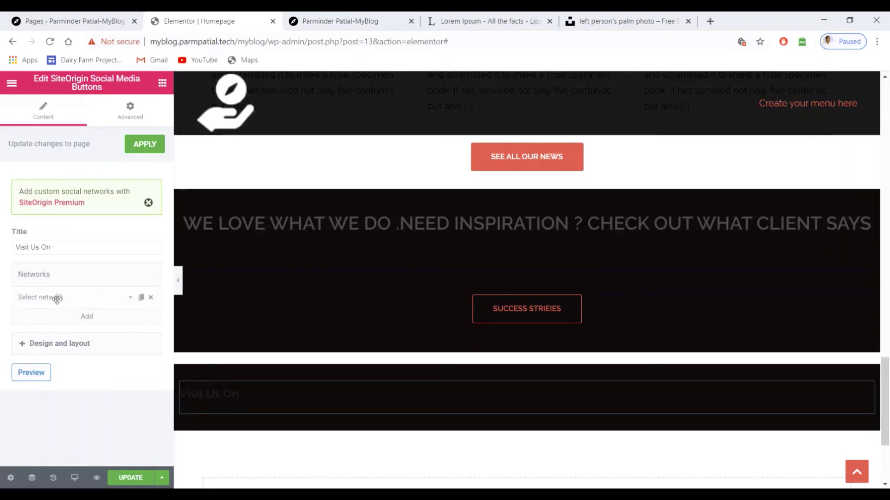
left_click(130, 299)
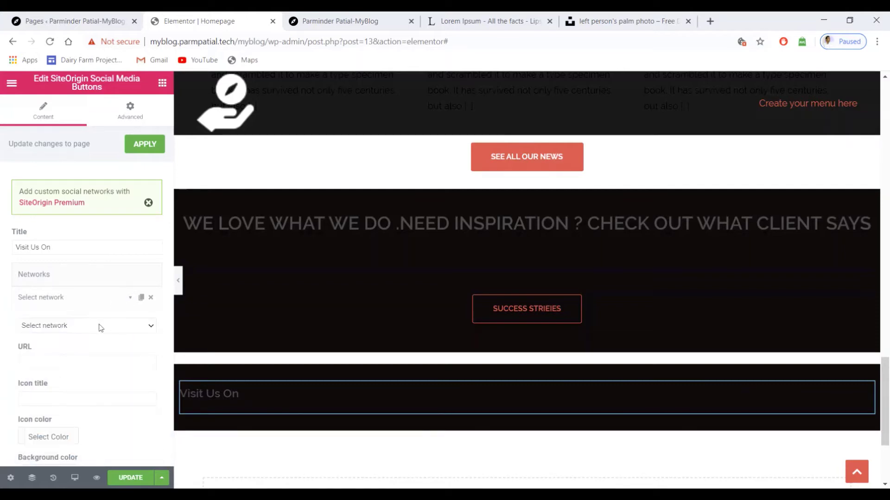
scroll(98, 327, "down", 2)
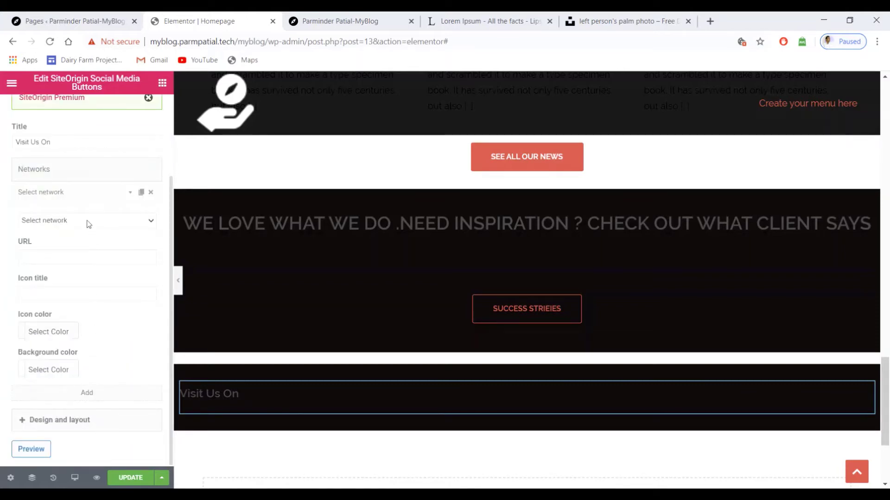
left_click(89, 224)
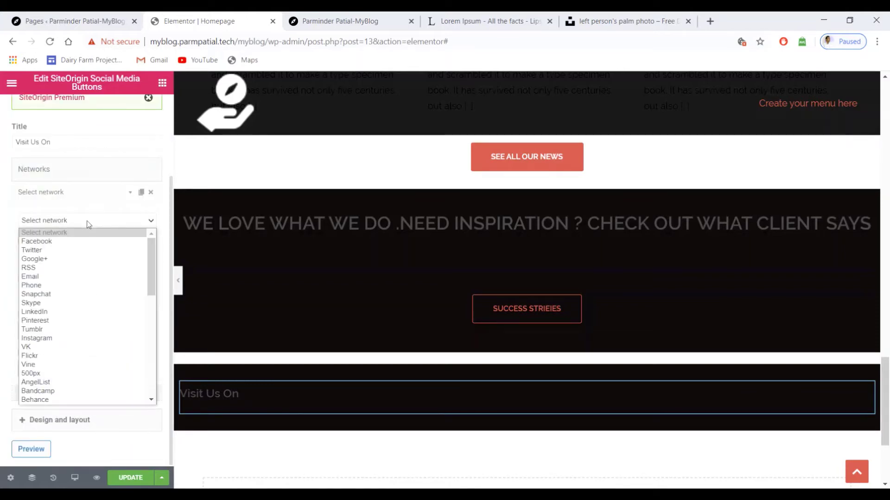
left_click(62, 245)
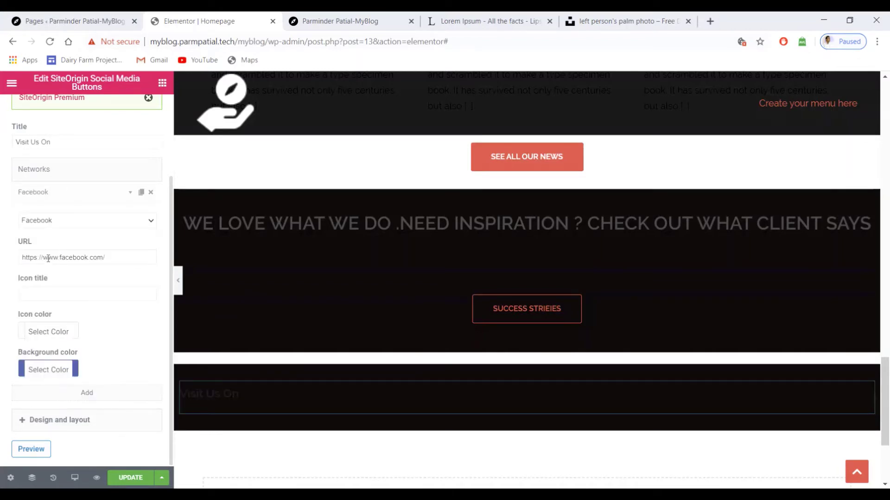
- Replace the Facebook entry's URL with the placeholder "#"
left_click(117, 257)
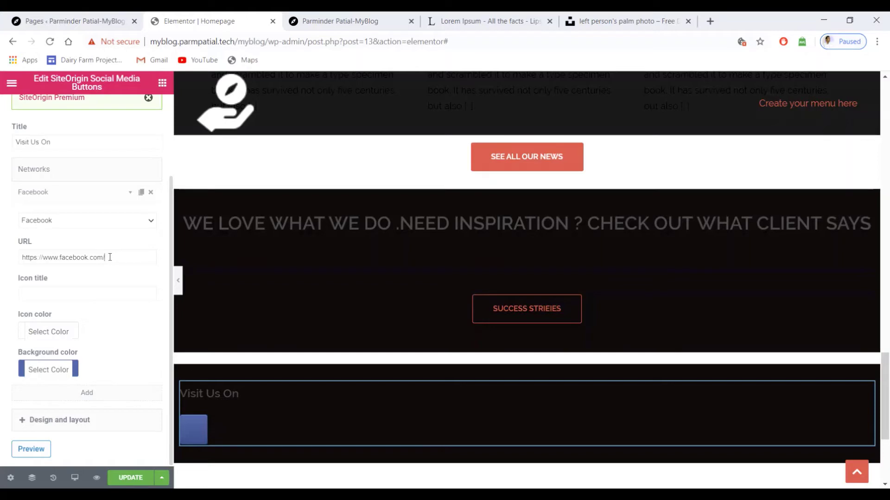
left_click_drag(110, 257, 13, 261)
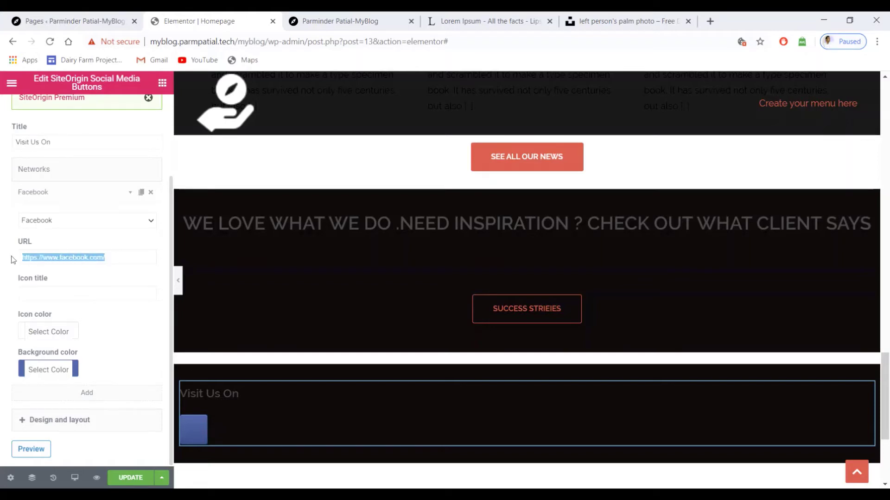
type("#")
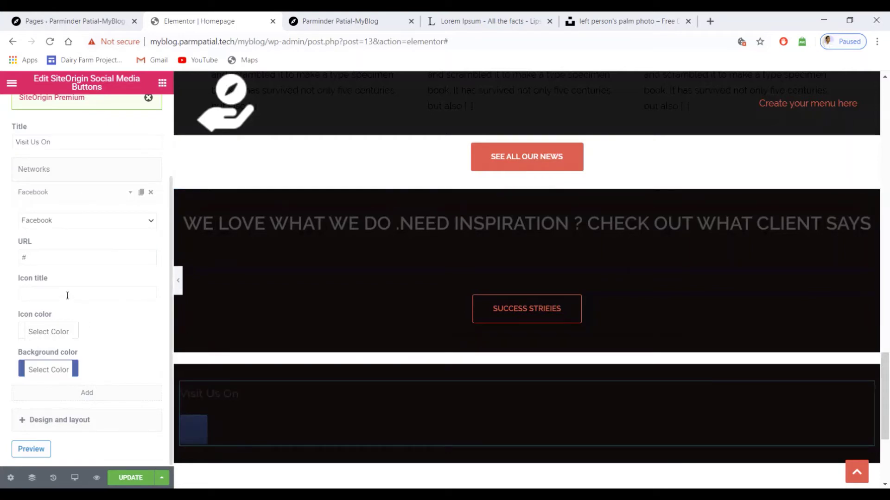
left_click(38, 293)
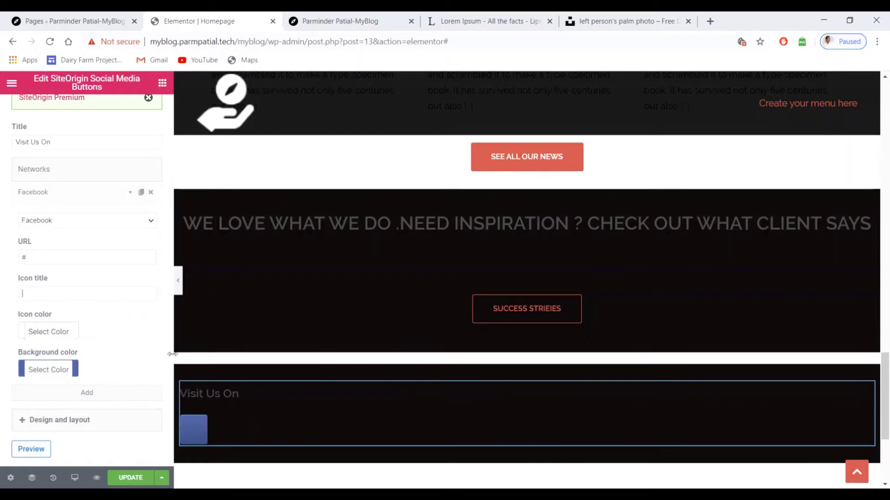
- Change the Facebook button's background color to dark grey #2b2b2b
left_click(48, 370)
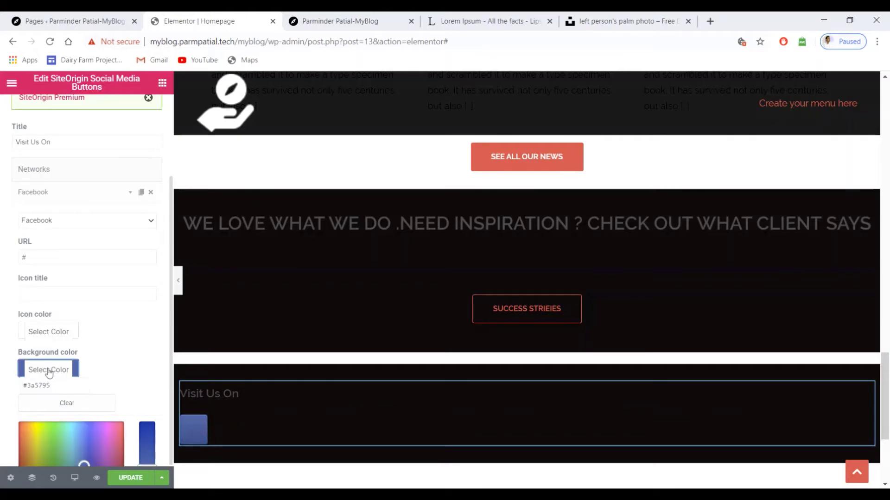
scroll(164, 417, "down", 2)
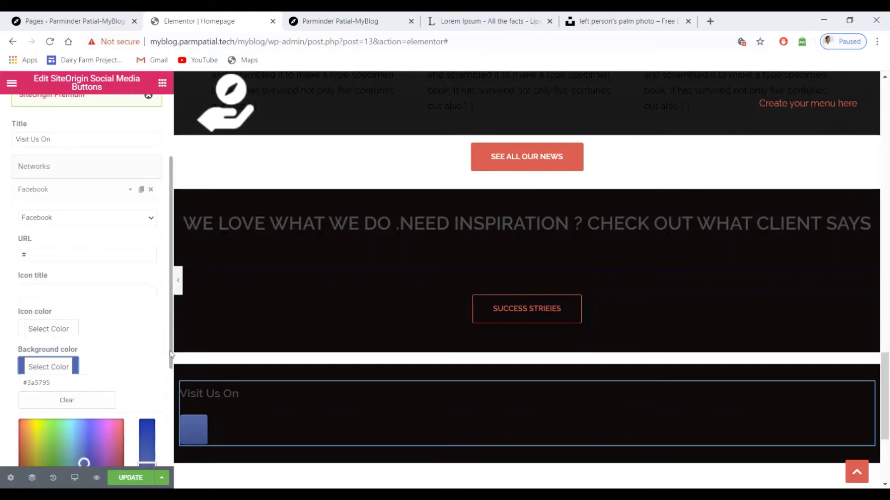
left_click(165, 422)
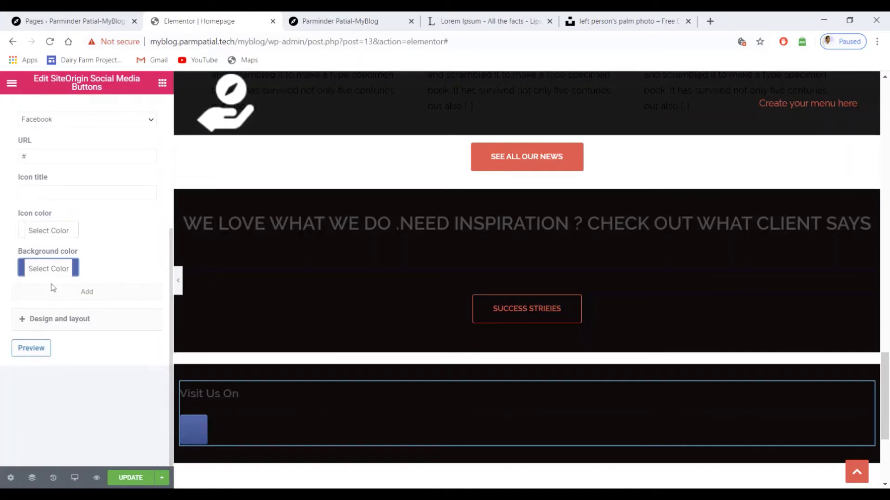
left_click(58, 269)
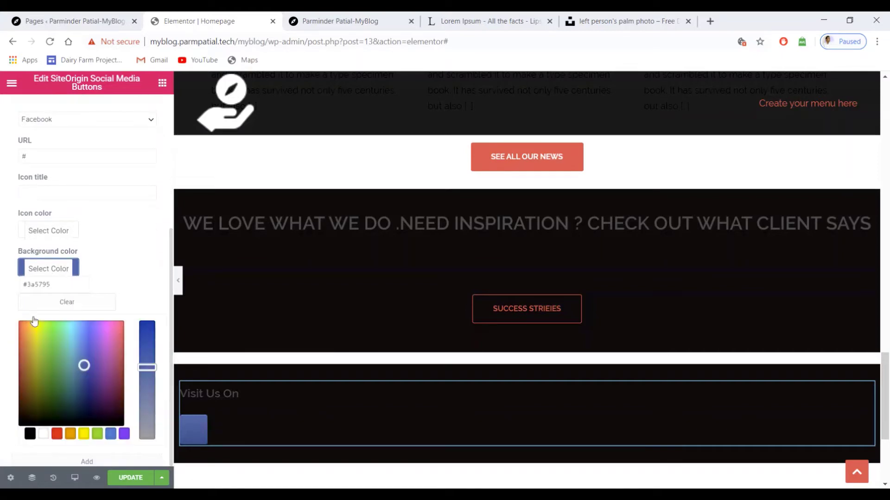
left_click(29, 434)
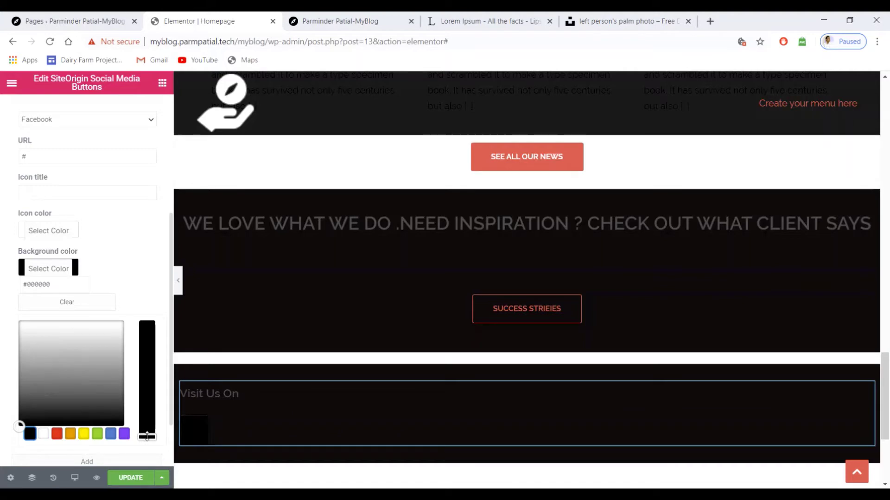
left_click(34, 408)
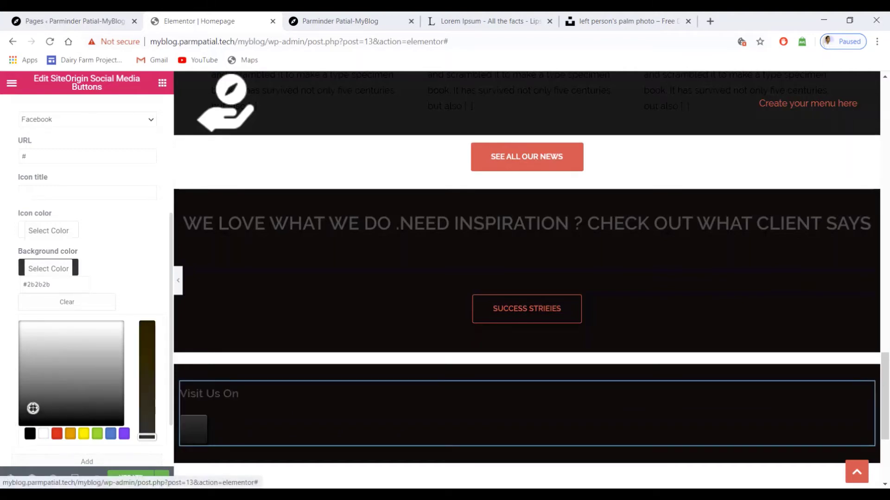
- Darken the Facebook button's background color to #232320
left_click_drag(33, 408, 30, 412)
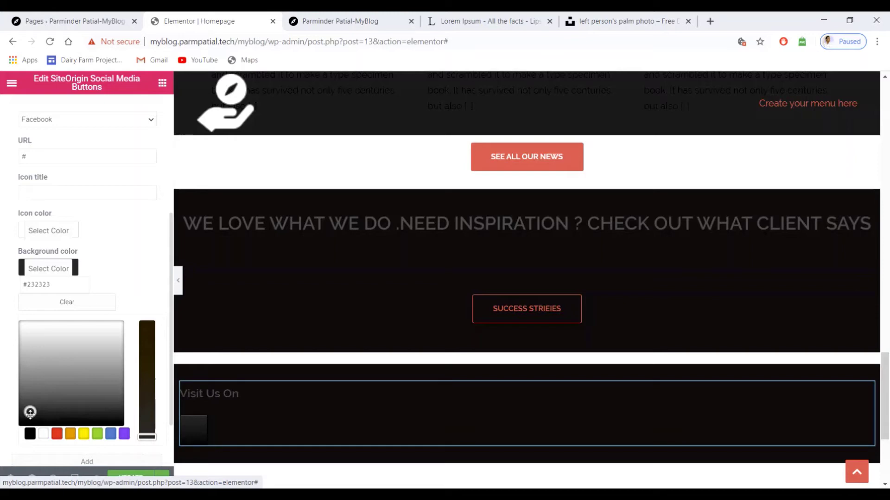
left_click(144, 433)
left_click_drag(145, 433, 145, 429)
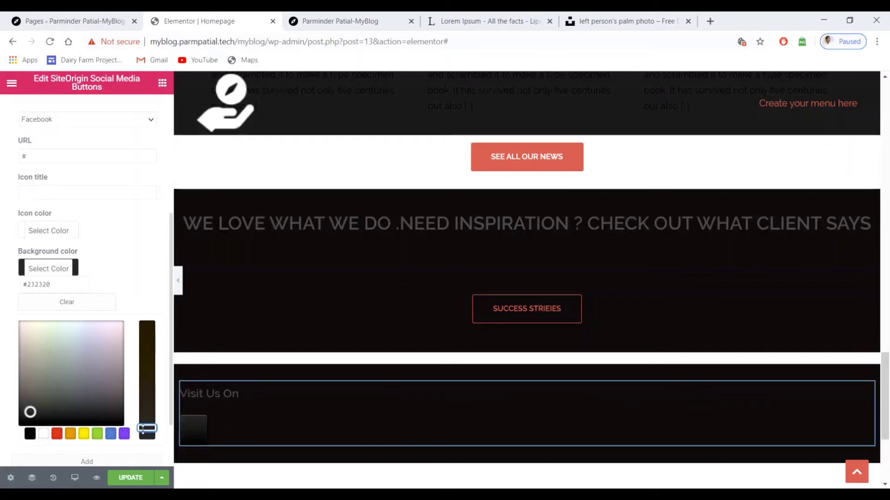
left_click(140, 221)
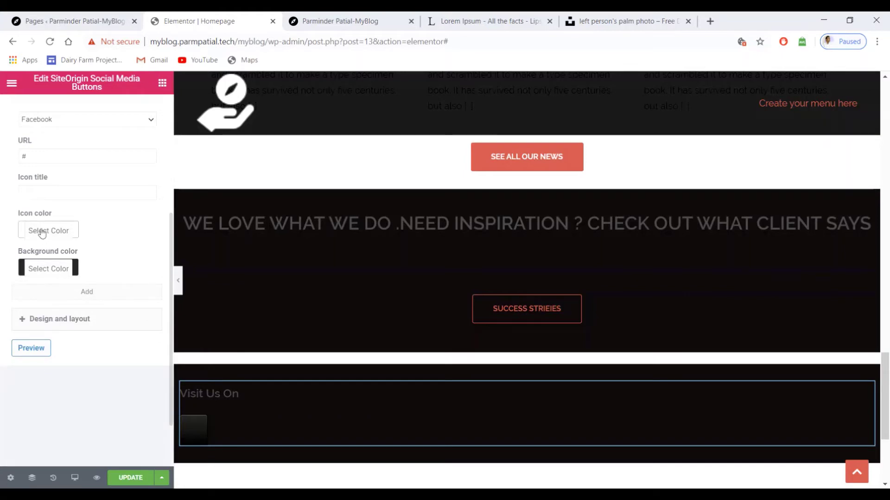
- Try red #dd3333 as the Facebook icon color, and set it back to white #ffffff
left_click(42, 233)
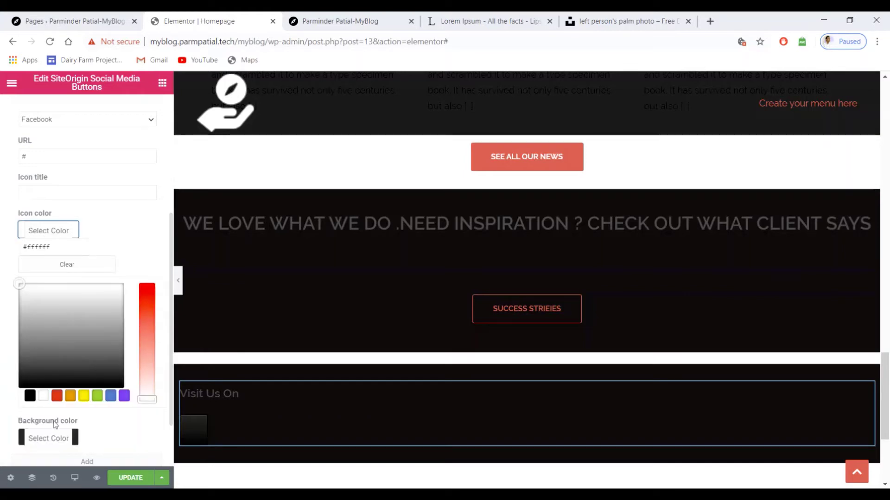
left_click(57, 397)
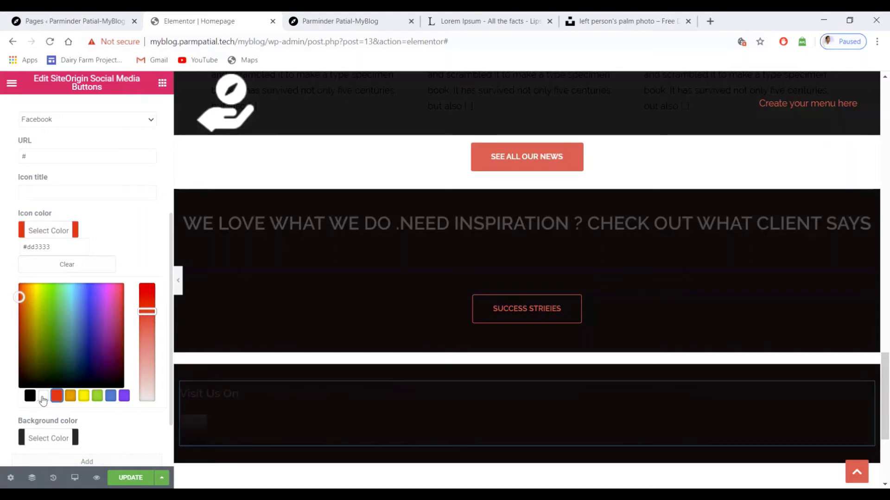
left_click(43, 397)
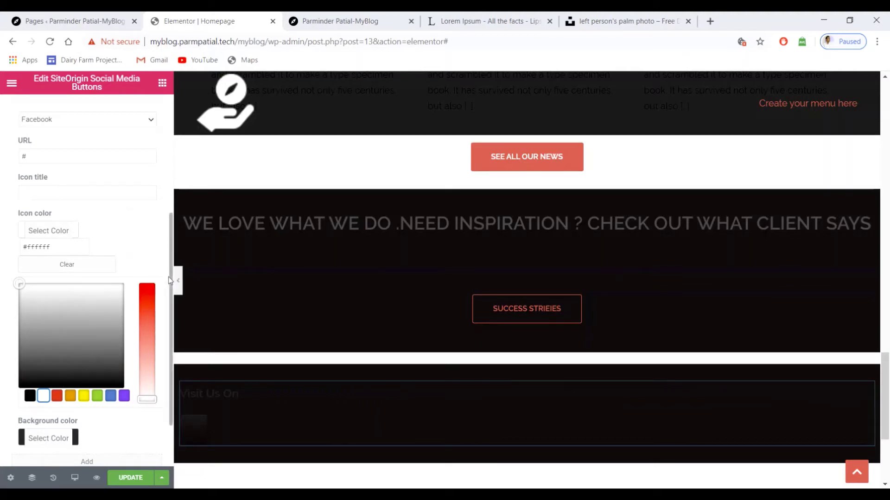
left_click_drag(169, 278, 170, 330)
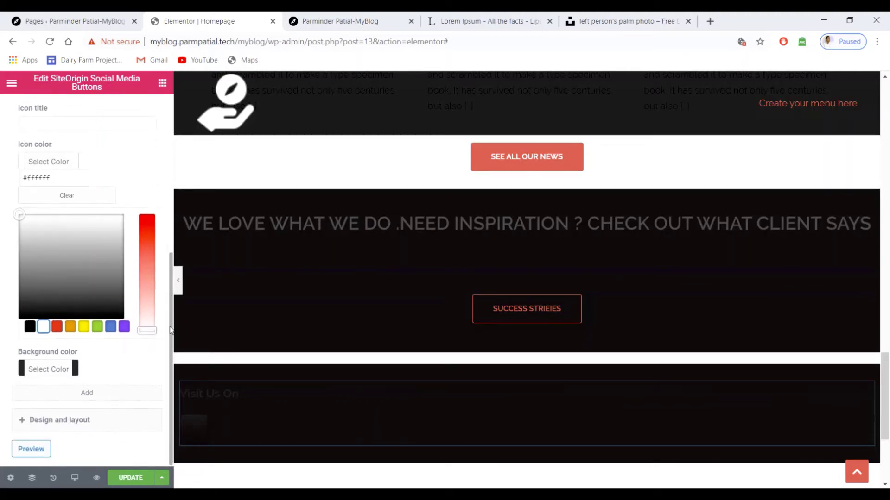
left_click(171, 330)
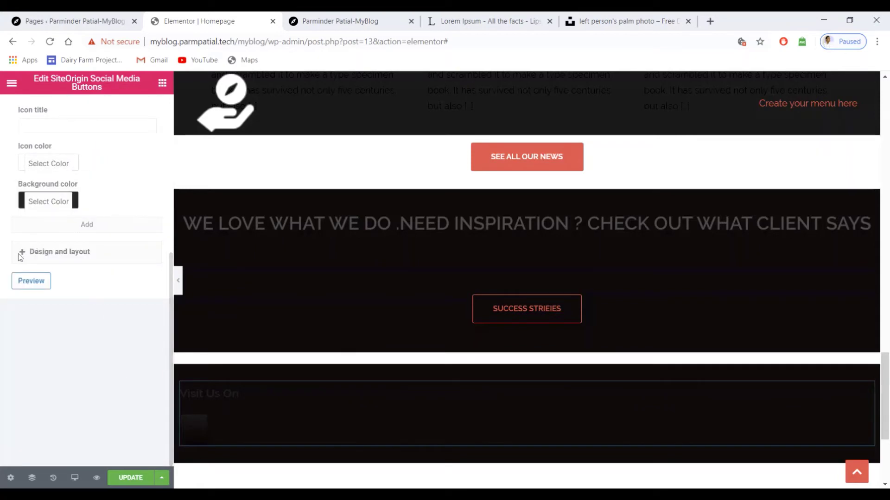
- Set the button theme to Flat in the widget's design and layout settings
left_click(39, 257)
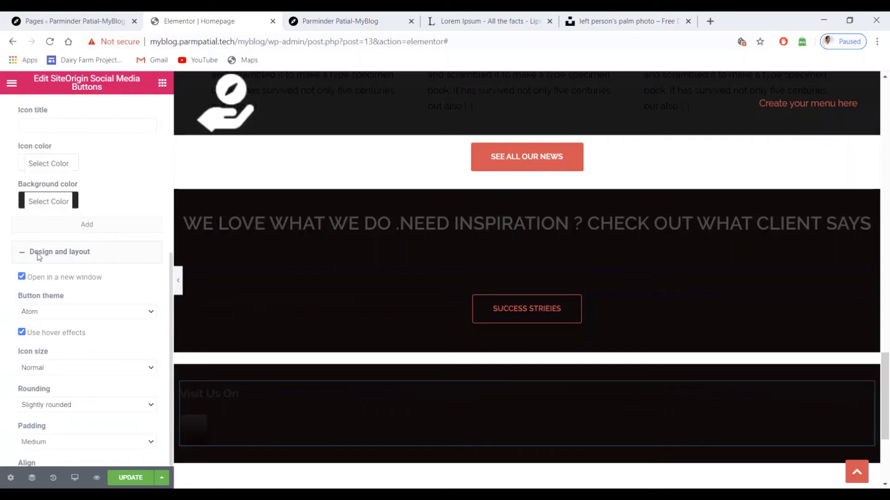
left_click(50, 312)
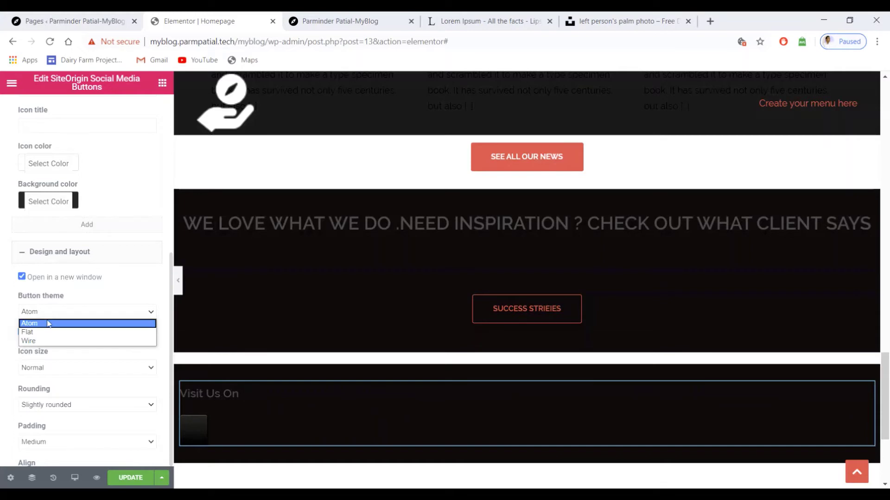
left_click(47, 332)
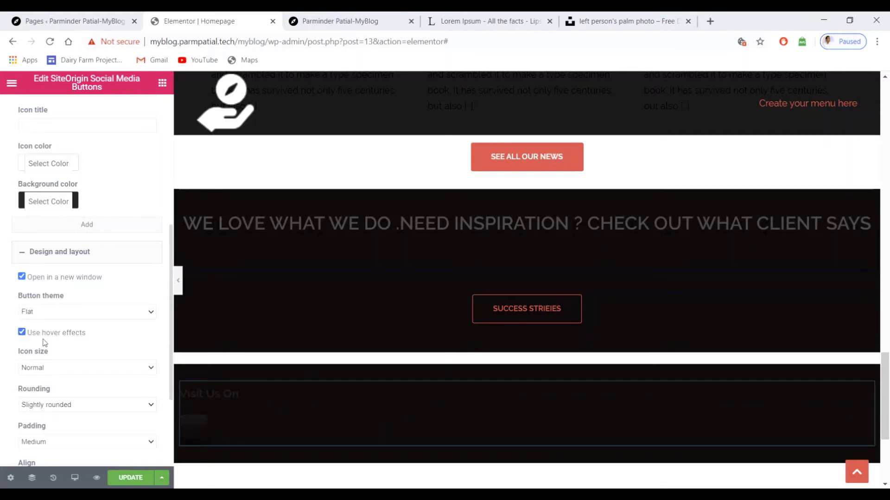
left_click(29, 258)
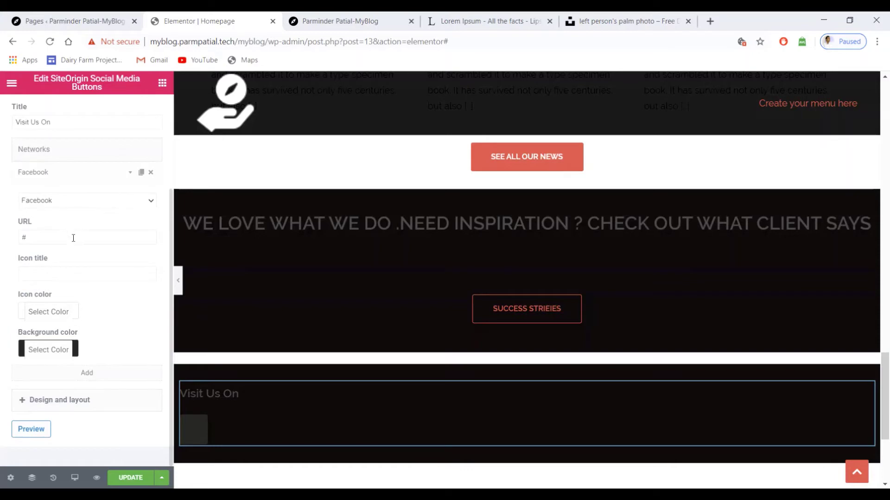
- Collapse the Facebook entry and add a second network entry set to Twitter
scroll(74, 236, "up", 3)
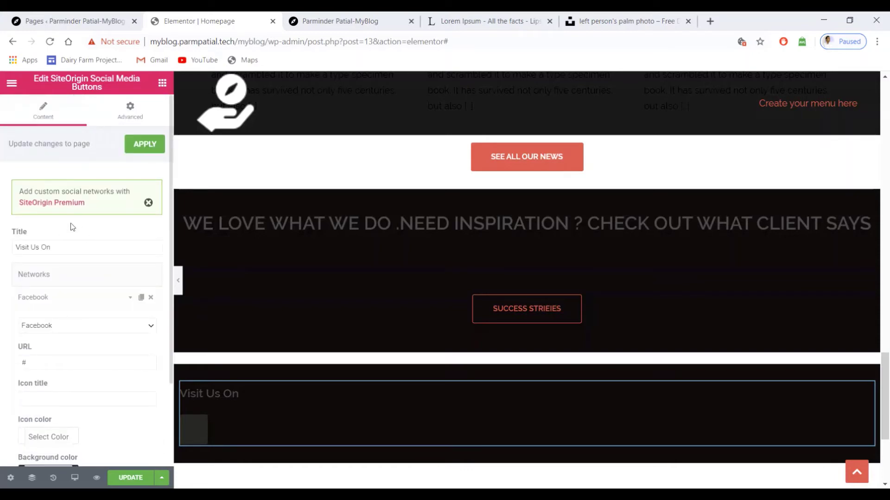
scroll(54, 262, "down", 2)
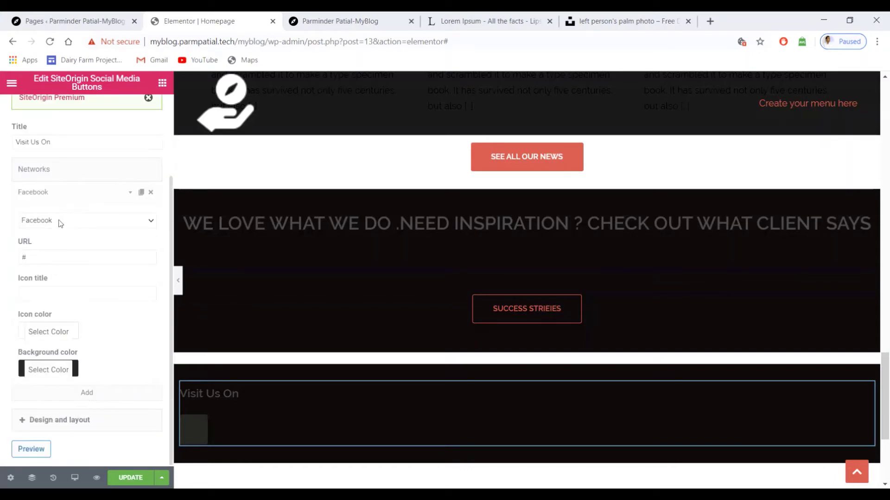
left_click(151, 222)
left_click(152, 222)
left_click(130, 195)
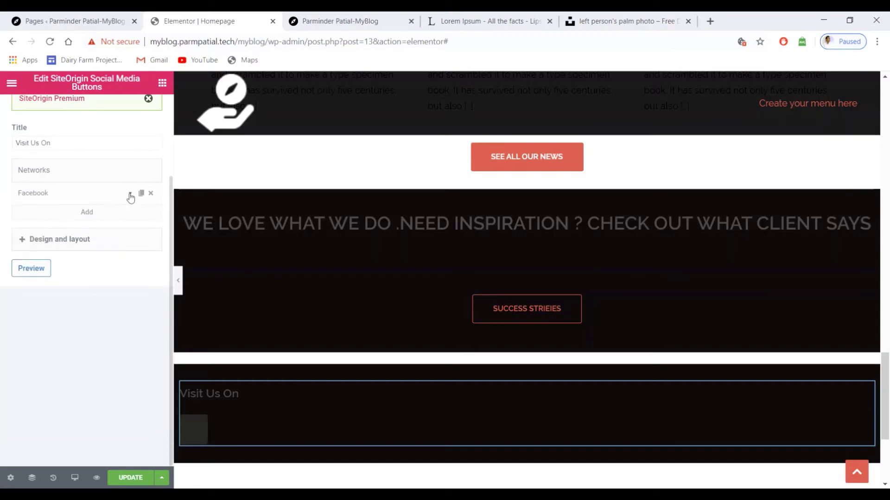
left_click(87, 214)
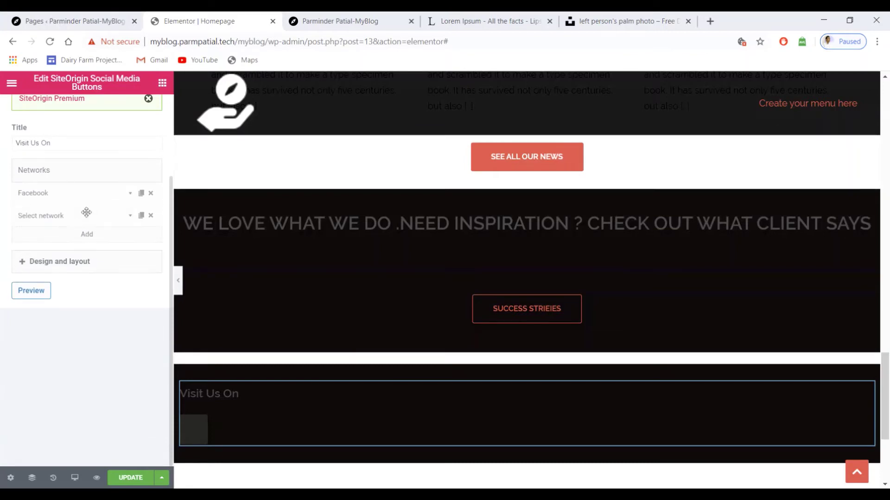
left_click(130, 216)
left_click(69, 249)
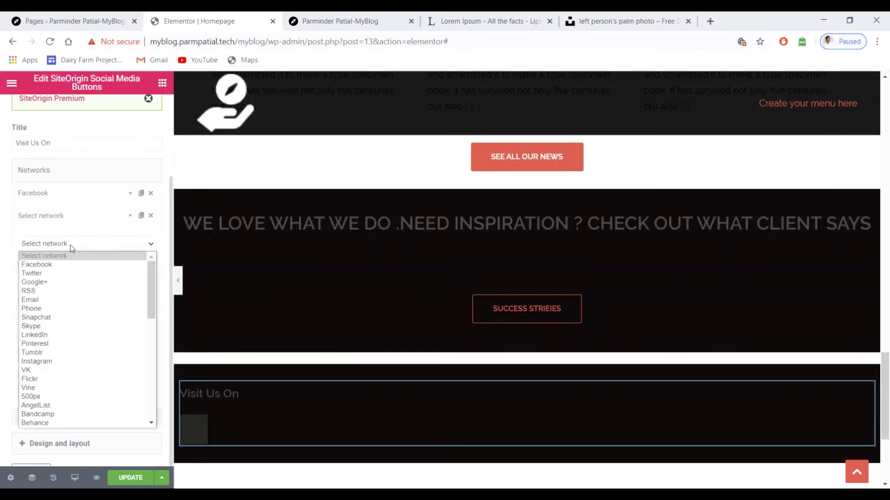
left_click(54, 274)
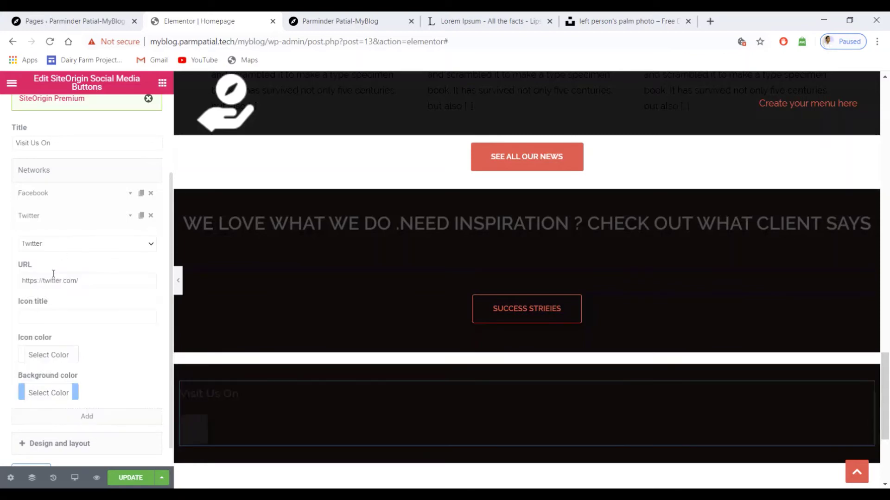
- Replace the Twitter entry's URL with the placeholder "#" and collapse the entry
left_click_drag(59, 283, 17, 284)
type("#")
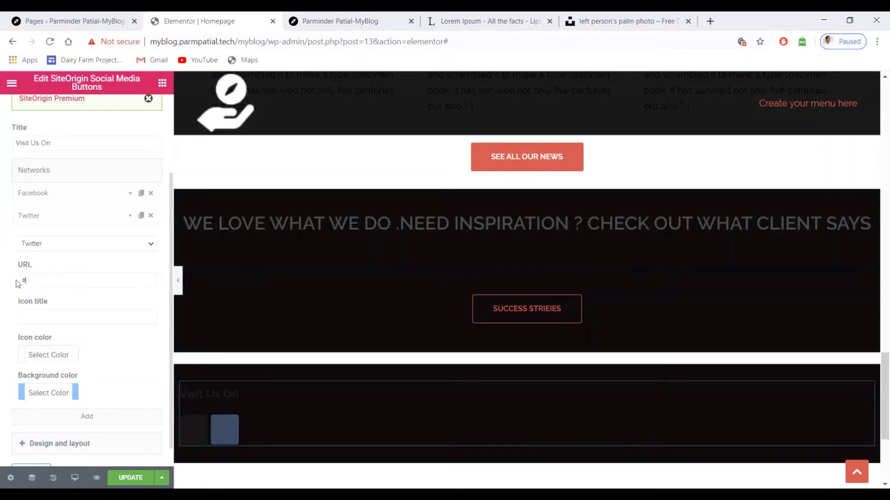
scroll(76, 318, "down", 1)
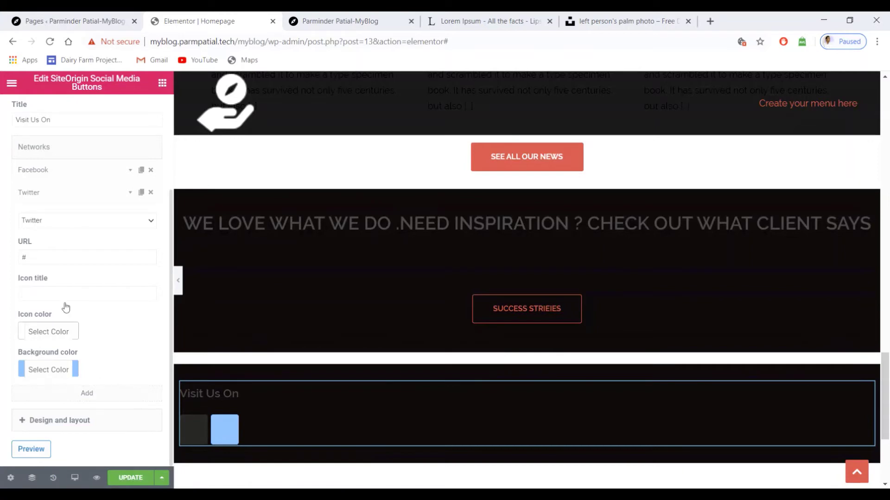
left_click(130, 192)
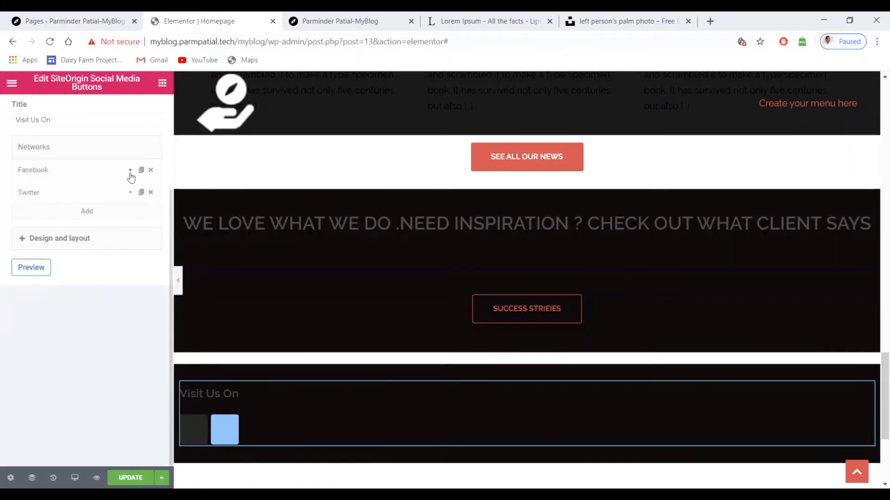
left_click(130, 171)
left_click(55, 353)
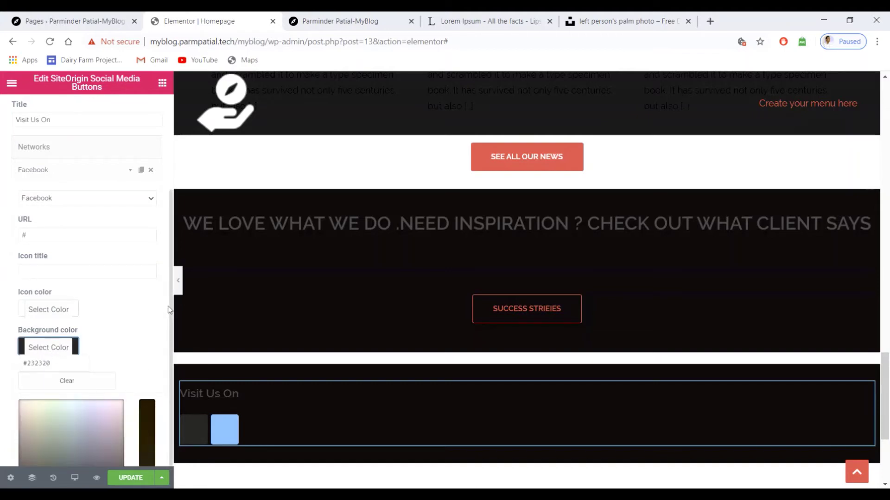
scroll(170, 319, "down", 1)
left_click(171, 322)
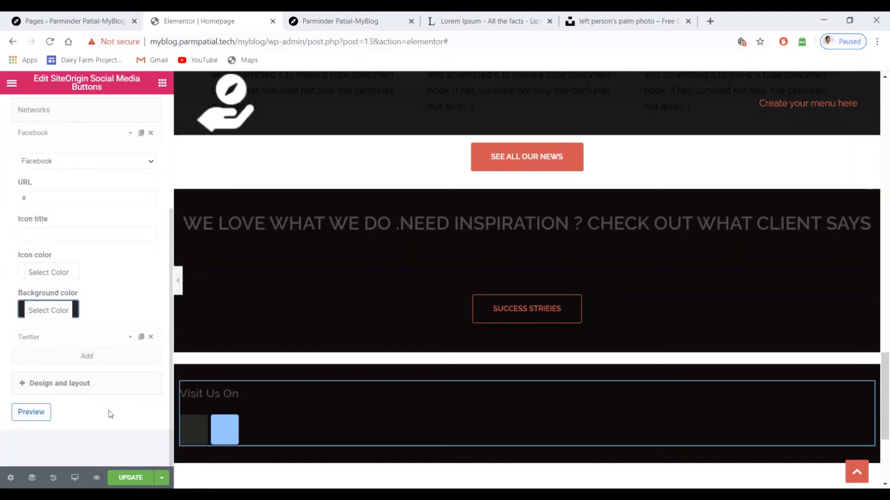
left_click(70, 314)
scroll(133, 391, "down", 3)
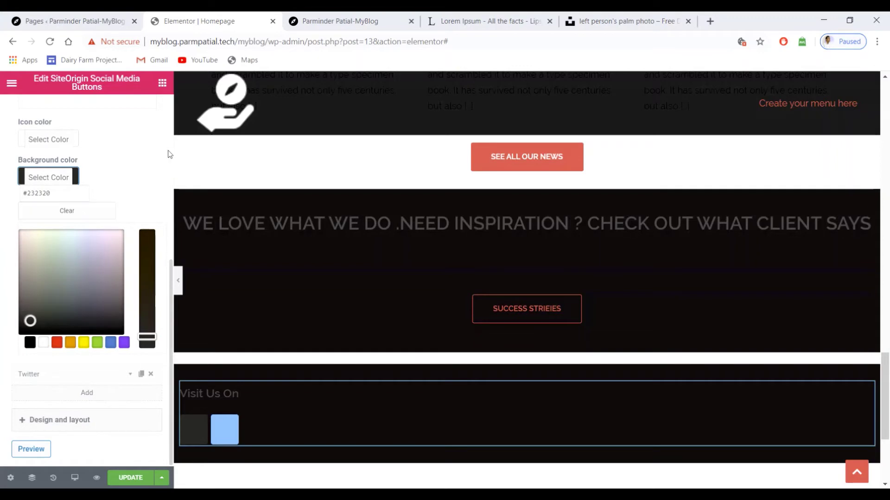
left_click(144, 154)
scroll(127, 190, "up", 6)
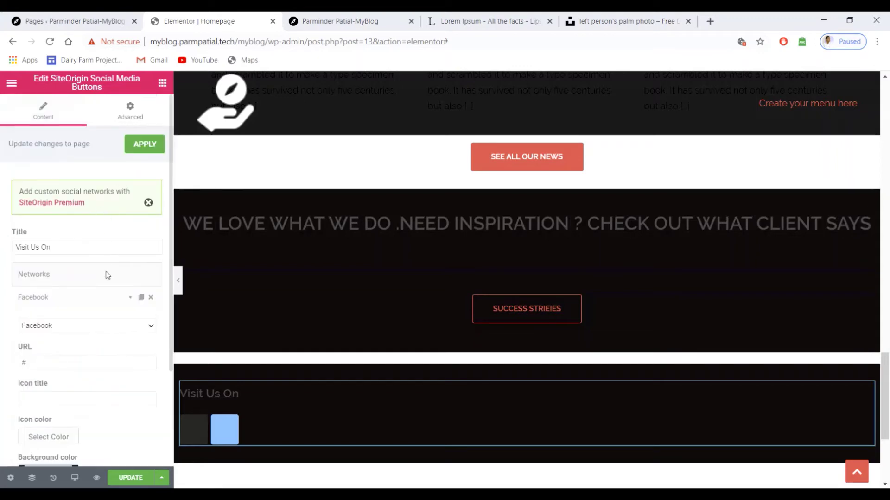
left_click(132, 300)
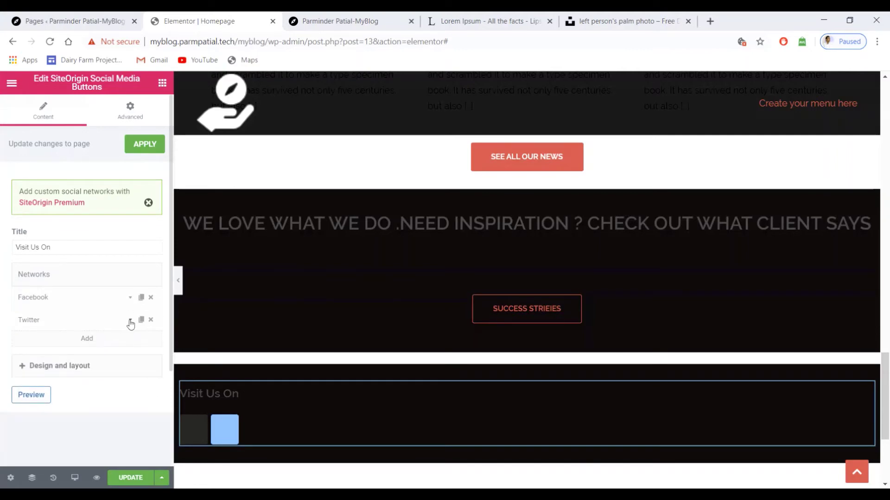
- Copy the hex code of the Twitter button's background color and collapse the Twitter entry
left_click(131, 321)
scroll(93, 334, "down", 3)
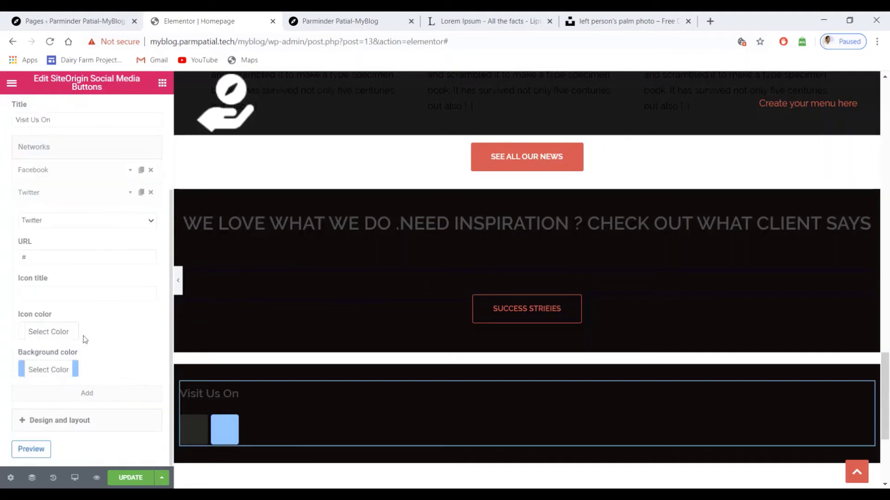
left_click(55, 373)
scroll(52, 291, "down", 3)
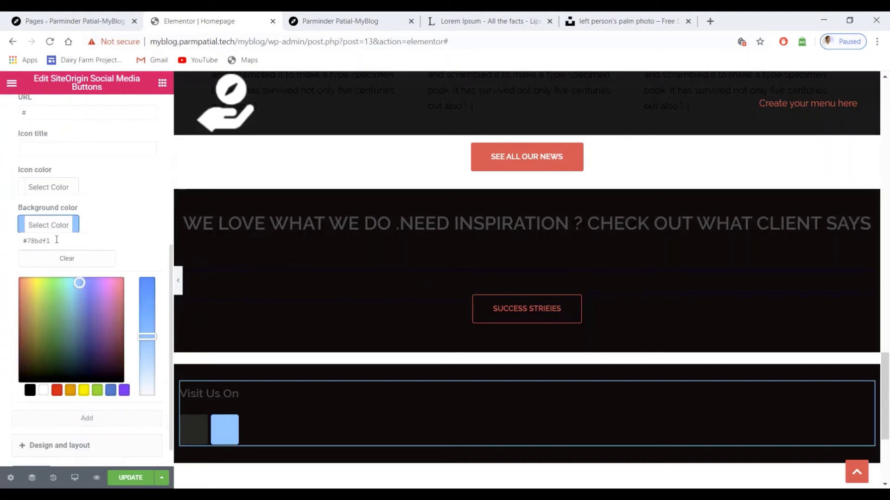
left_click_drag(57, 239, 20, 241)
key("ctrl+c")
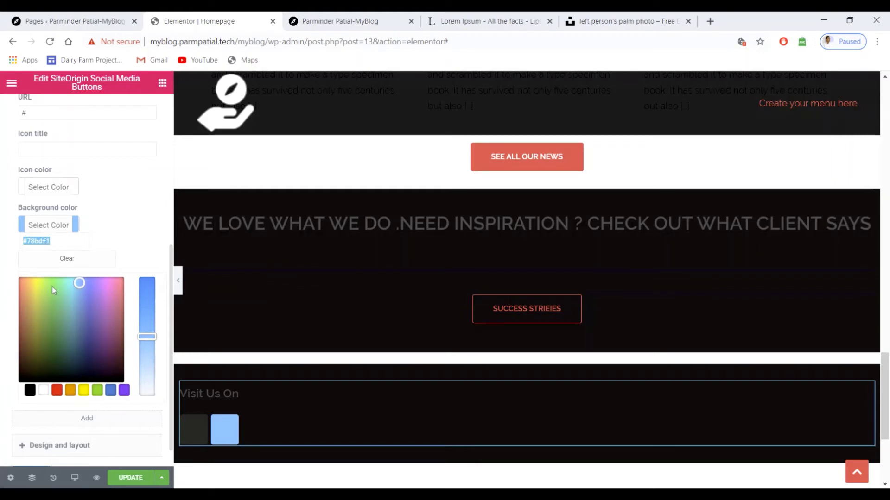
left_click(123, 258)
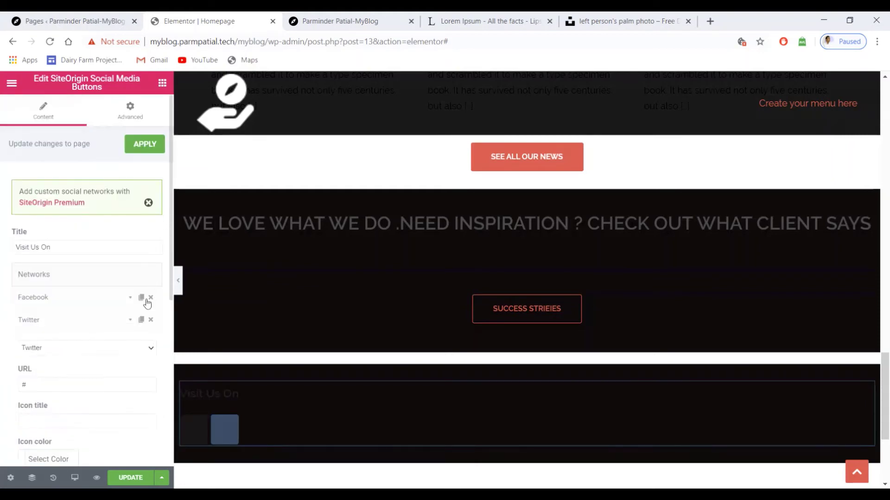
left_click(131, 321)
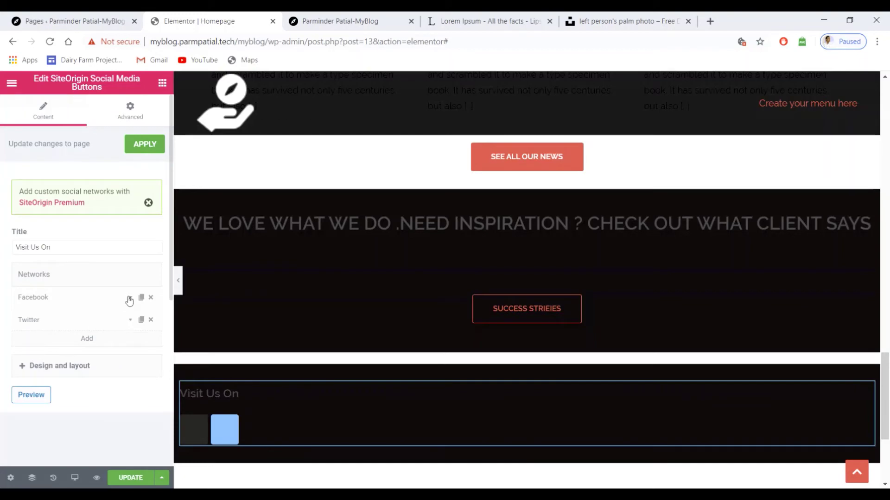
- Replace the Facebook button's background color with the copied Twitter color #78bdf1
left_click(130, 298)
scroll(115, 308, "down", 3)
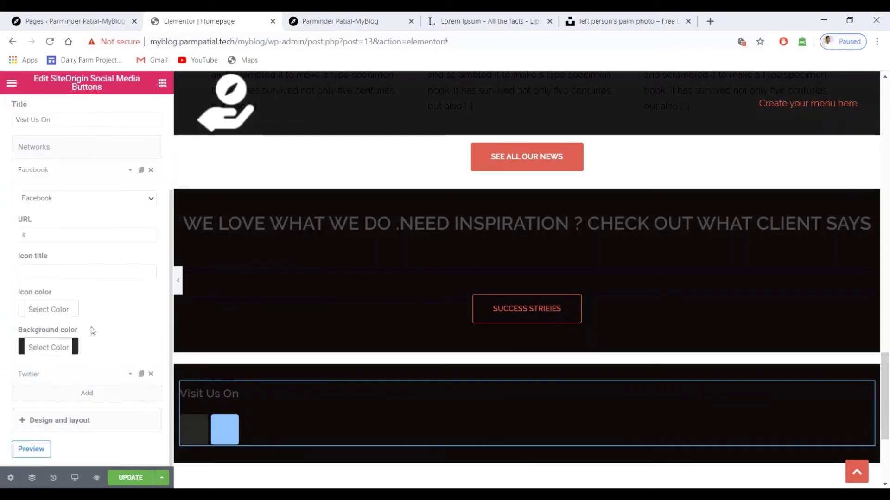
left_click(58, 351)
left_click_drag(55, 363, 25, 364)
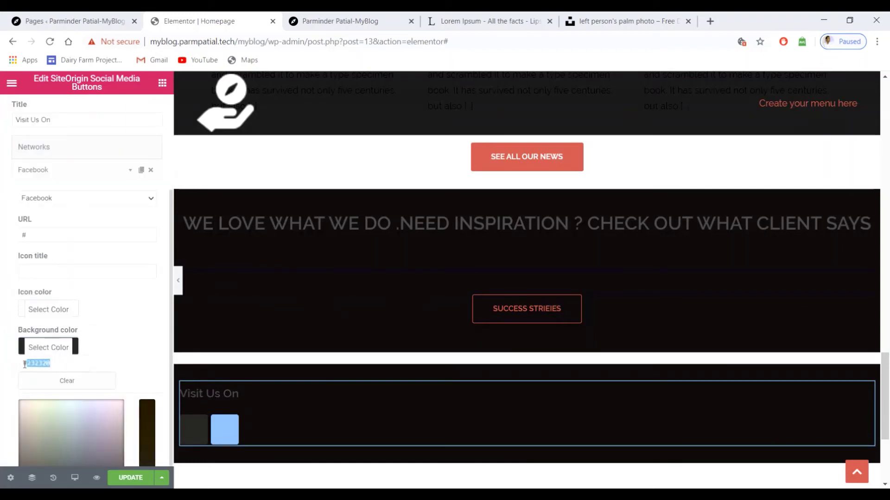
key("ctrl+v")
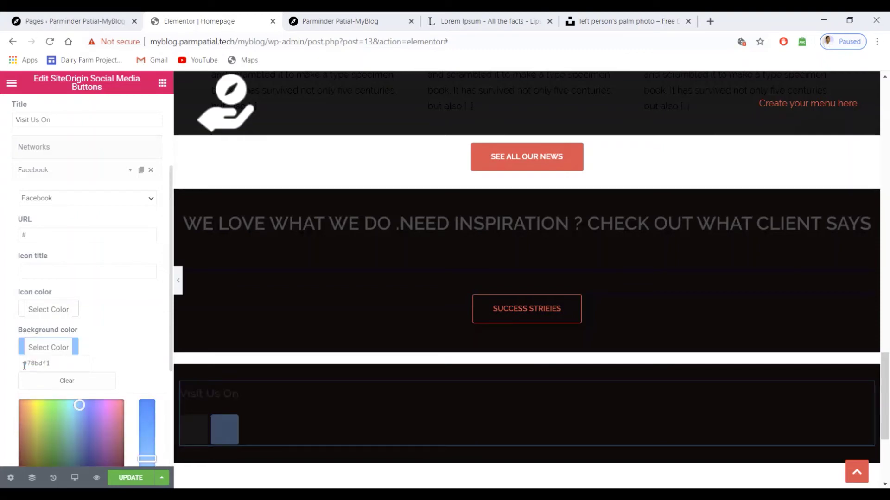
left_click(133, 307)
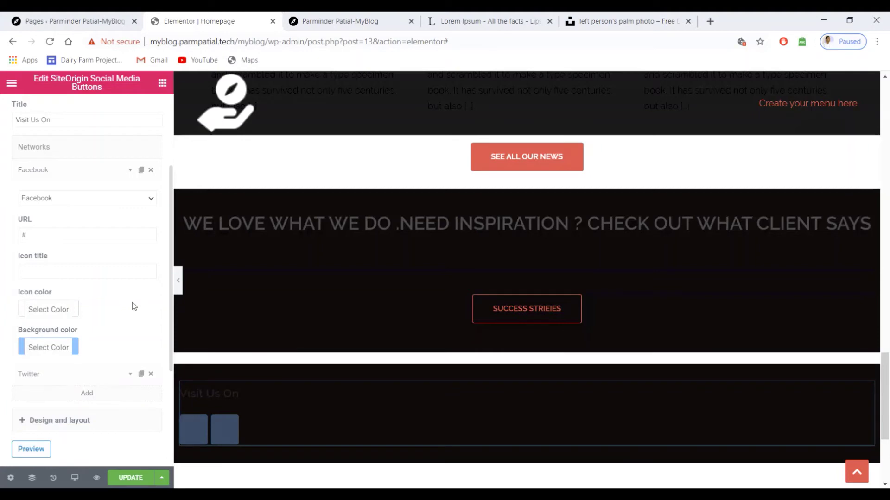
- Collapse the Facebook entry and add a third network entry set to LinkedIn
left_click(152, 200)
left_click(152, 202)
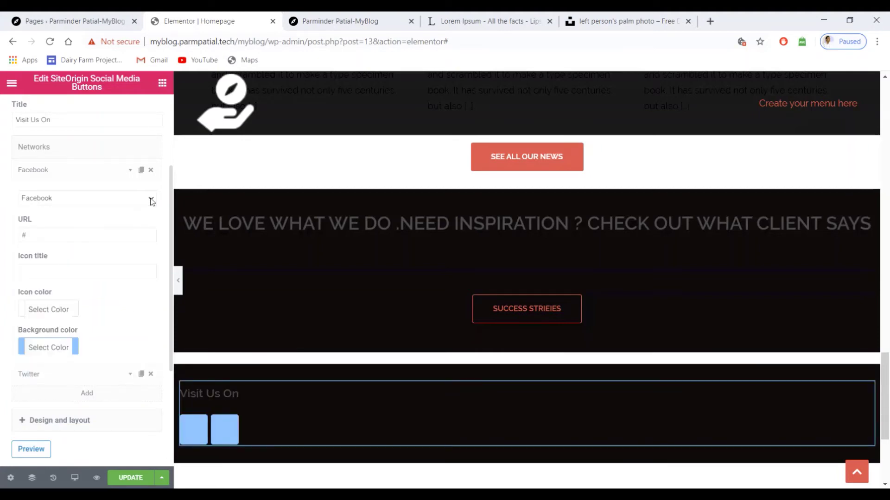
left_click(134, 171)
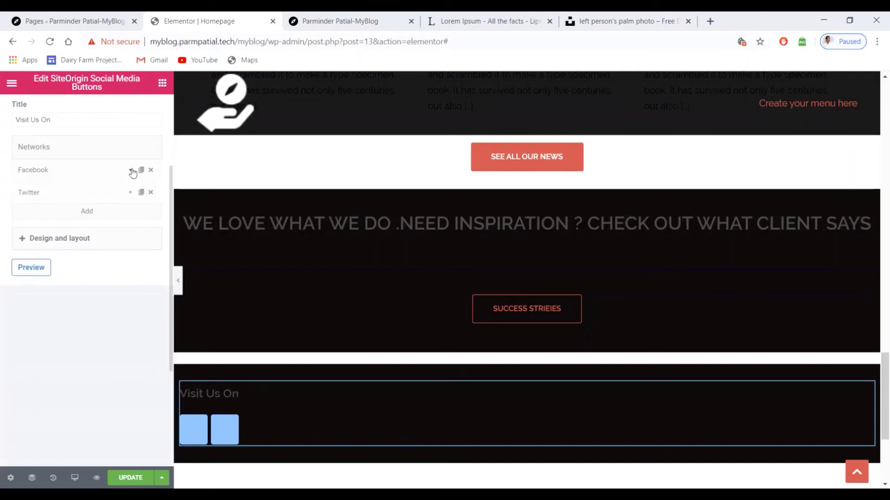
left_click(98, 214)
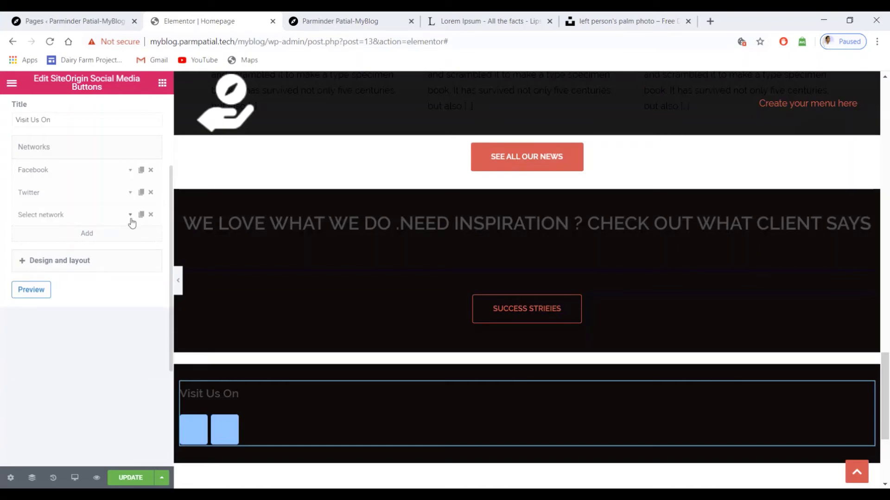
left_click(131, 216)
left_click(114, 244)
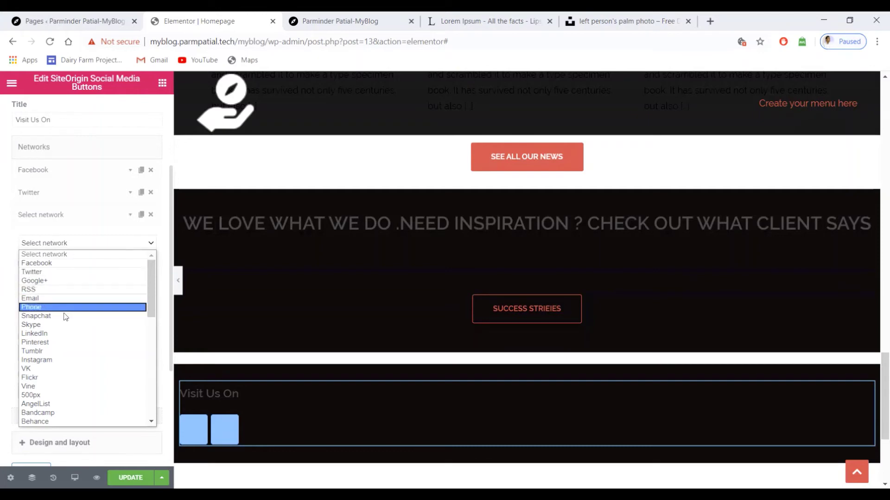
left_click(59, 334)
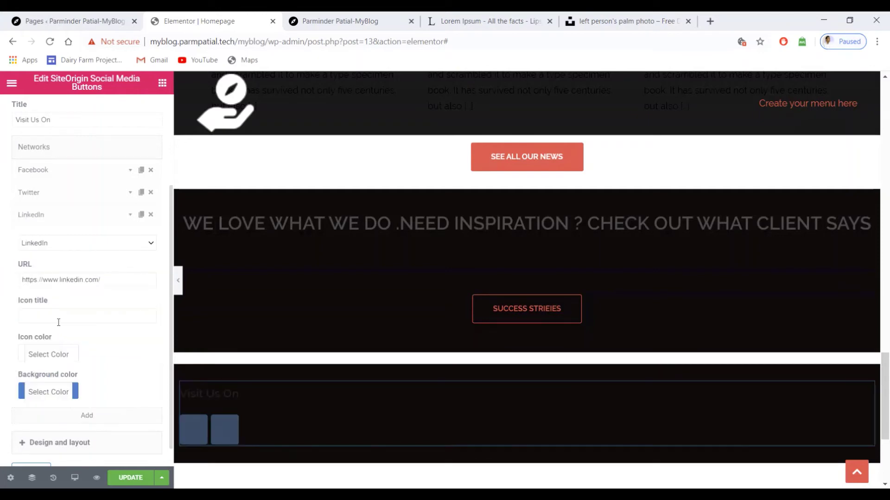
- Set the LinkedIn entry's URL to "#" and its background color to #78bdf1, and collapse the entry
left_click_drag(106, 283, 7, 285)
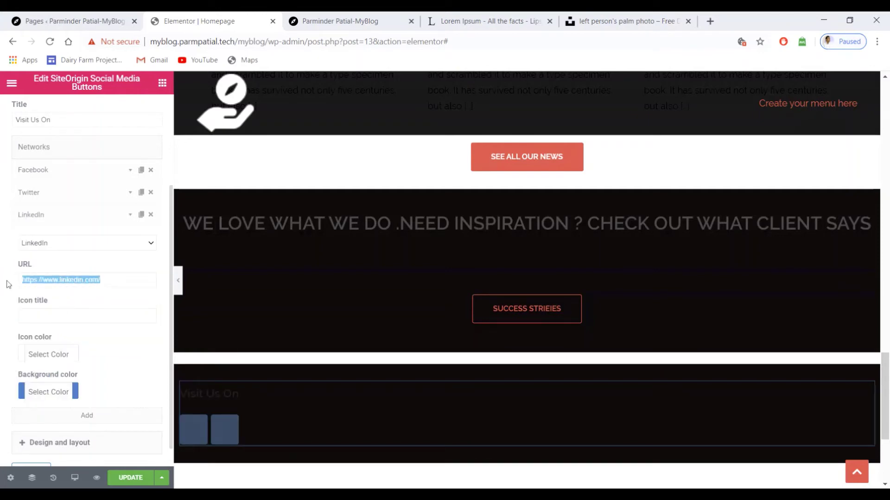
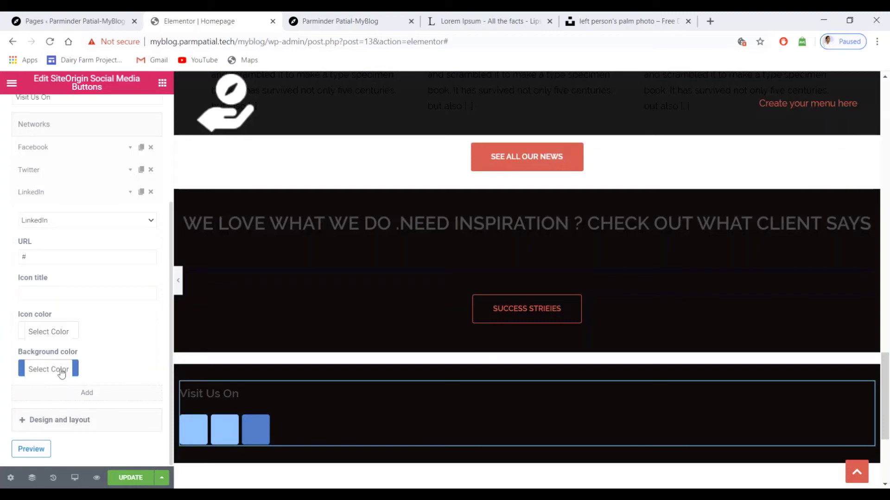
left_click(57, 374)
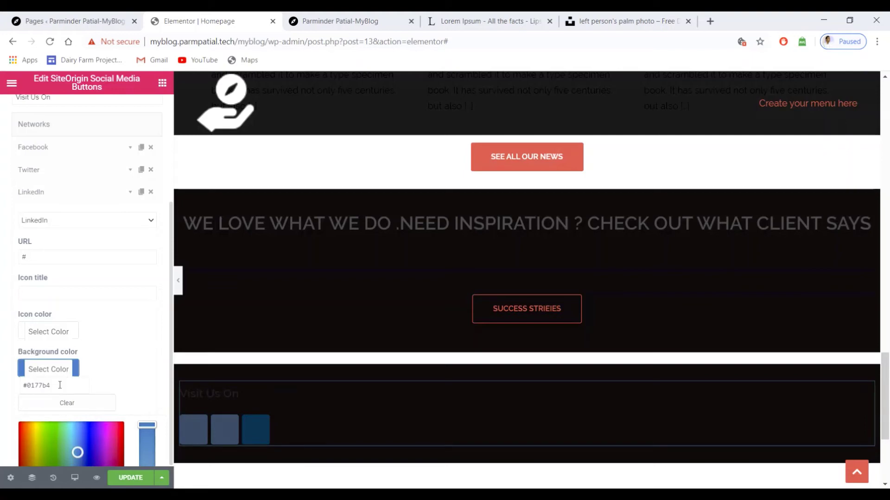
left_click_drag(50, 386, 21, 388)
type("#78bdf1")
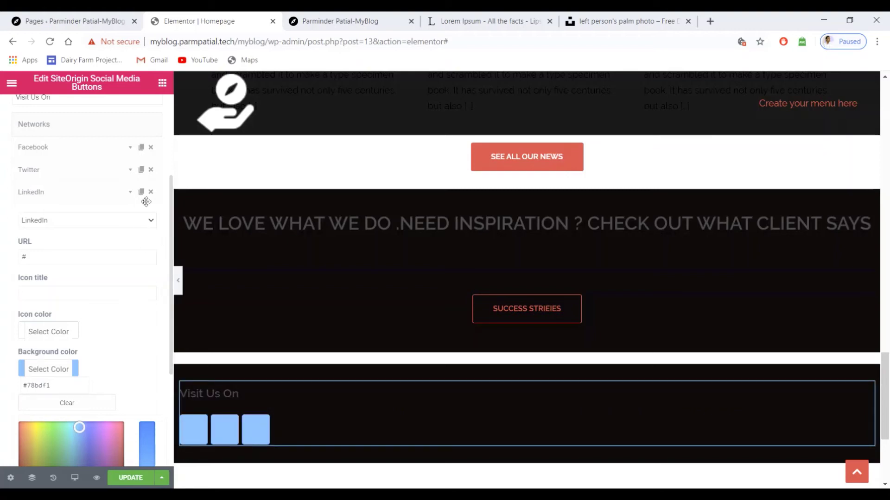
left_click(129, 194)
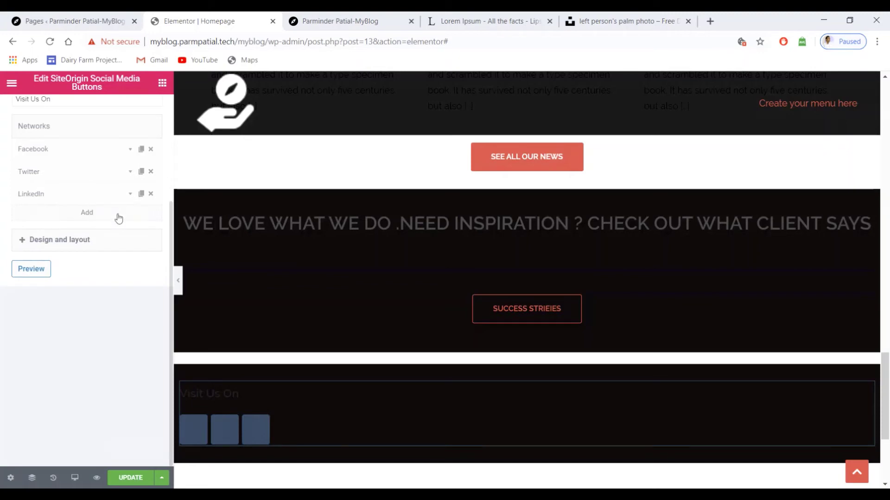
- Expand the design and layout settings and examine the options for button theme, icon size, rounding and padding
left_click(26, 241)
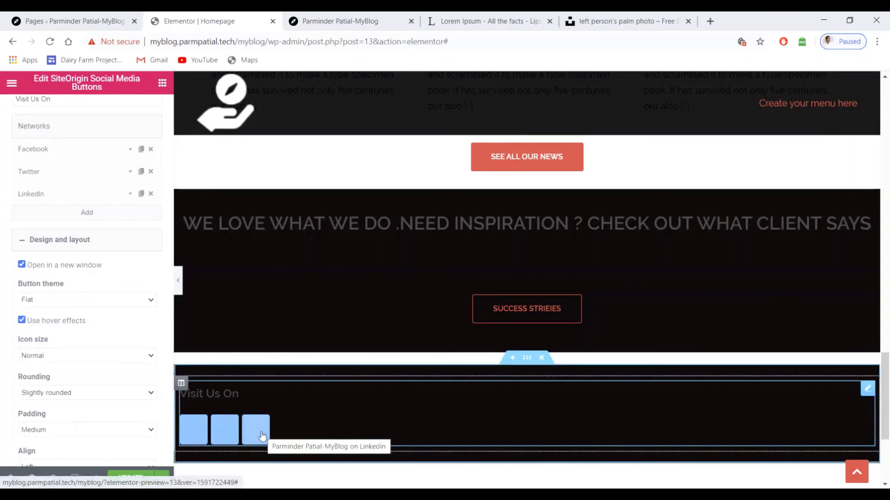
left_click(46, 303)
left_click(46, 302)
left_click(46, 302)
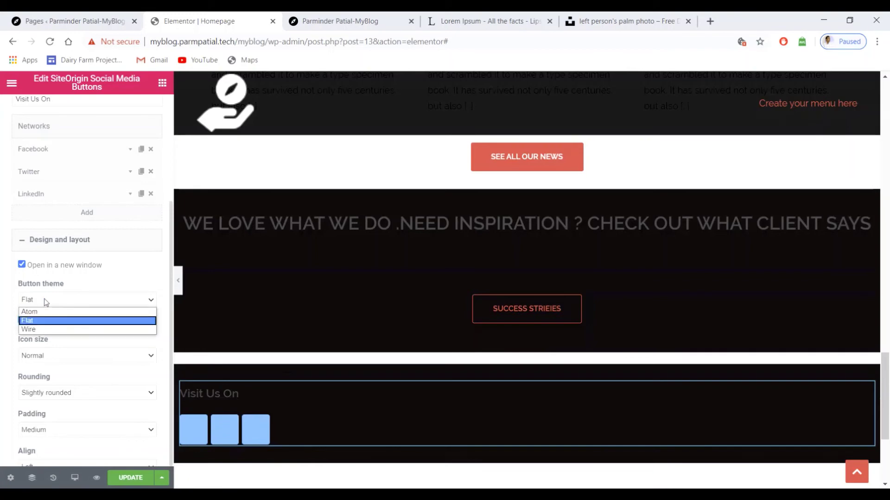
left_click(38, 323)
scroll(64, 304, "down", 3)
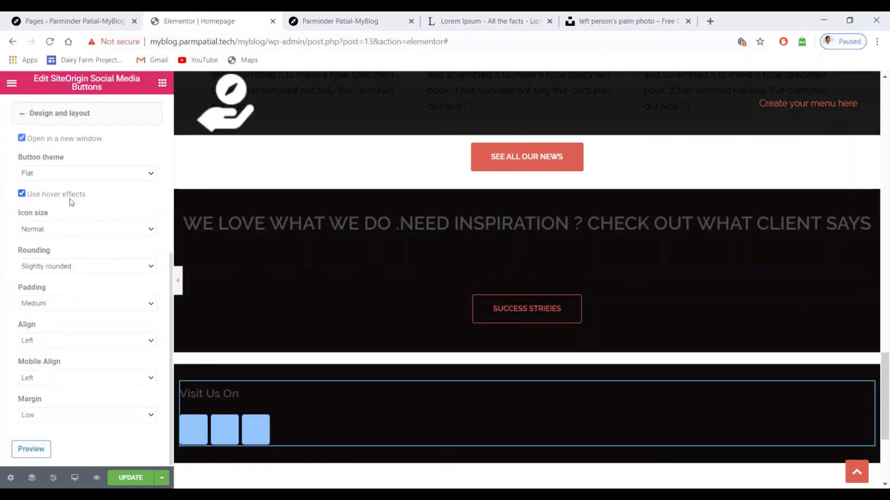
left_click(44, 229)
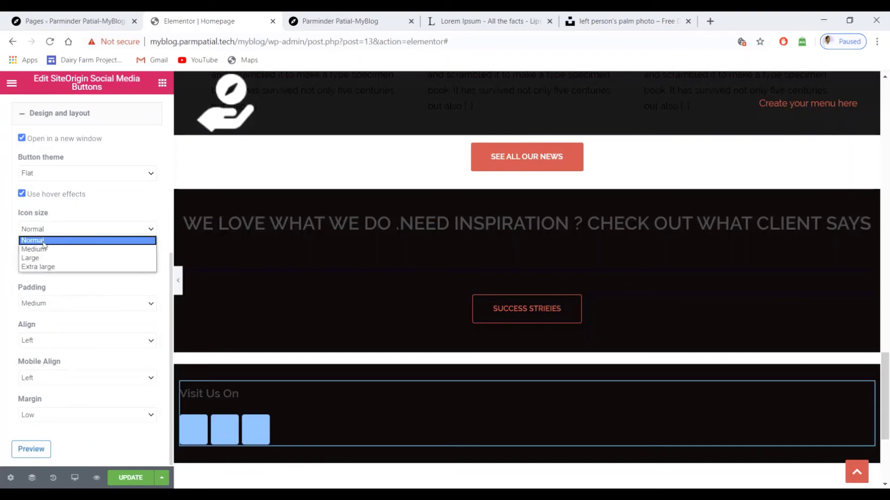
left_click(43, 243)
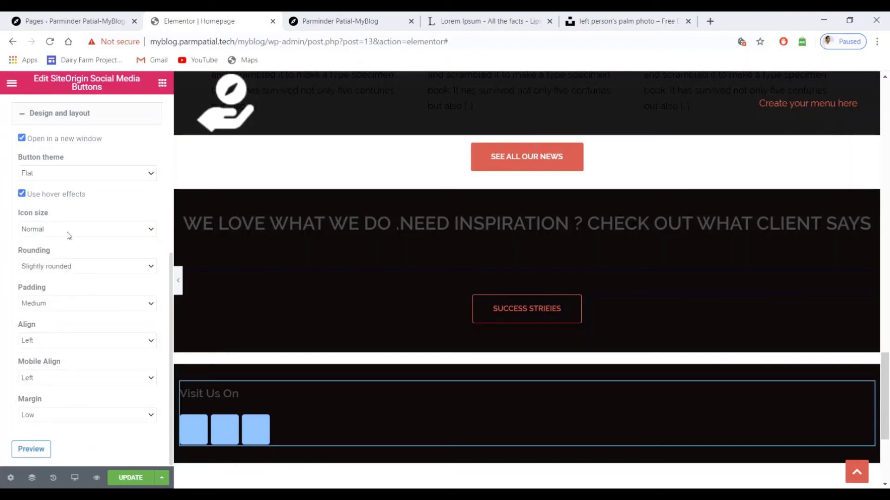
left_click(47, 268)
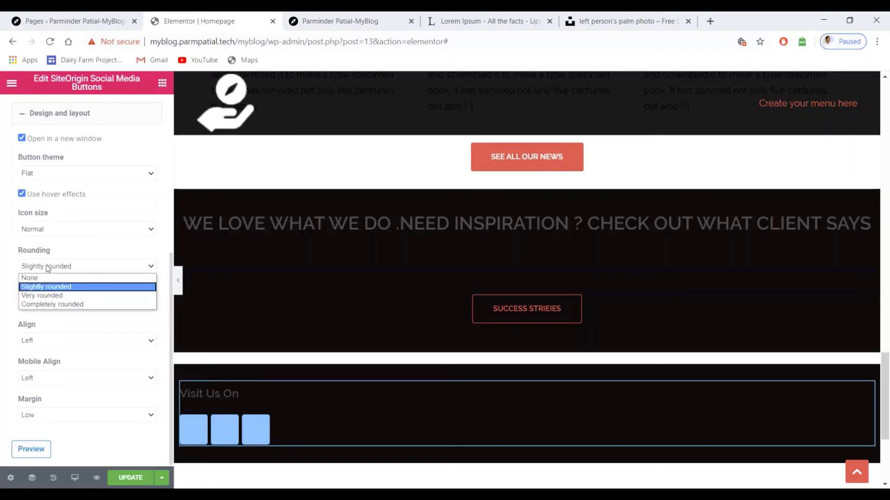
left_click(47, 268)
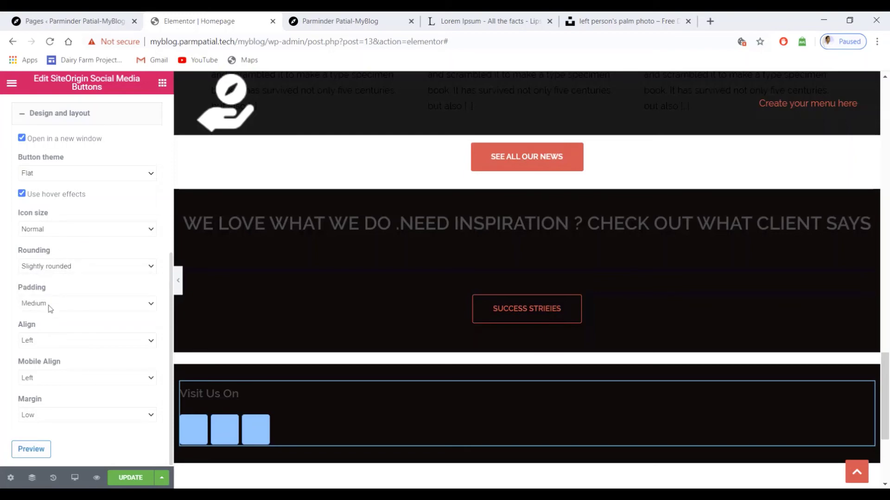
left_click(51, 307)
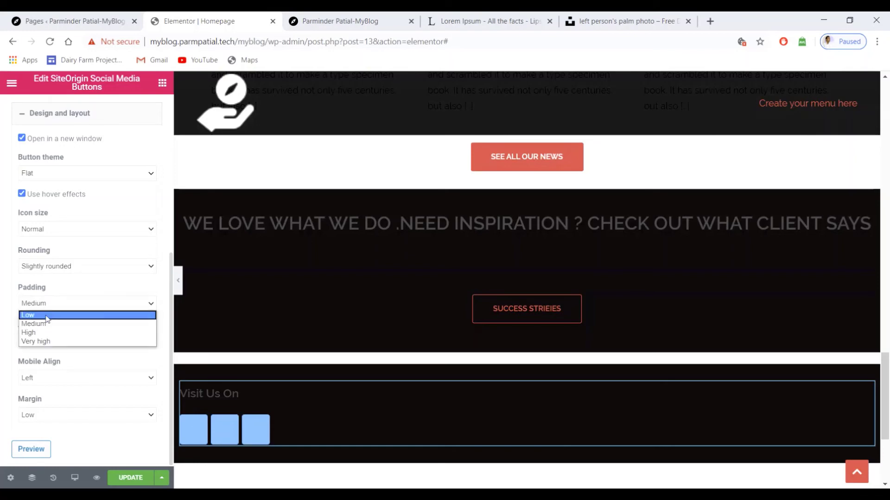
left_click(44, 324)
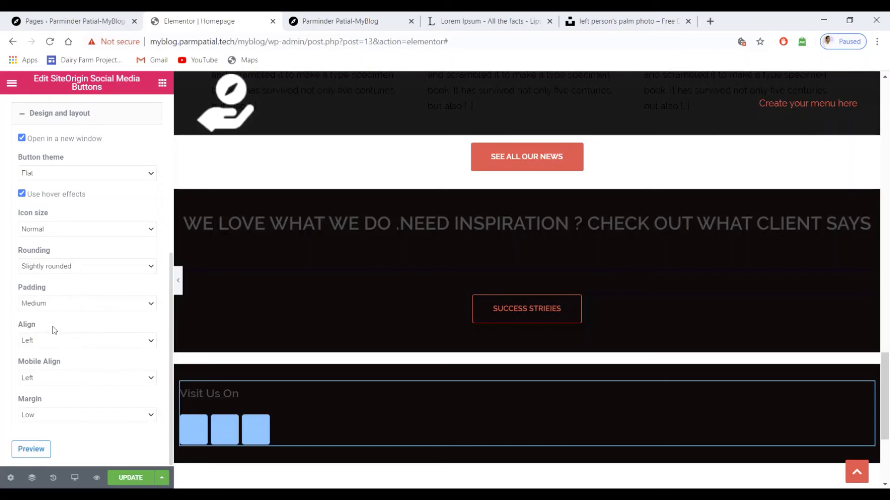
- Set the social buttons' alignment and mobile alignment to Center, and collapse the design and layout settings
left_click(42, 341)
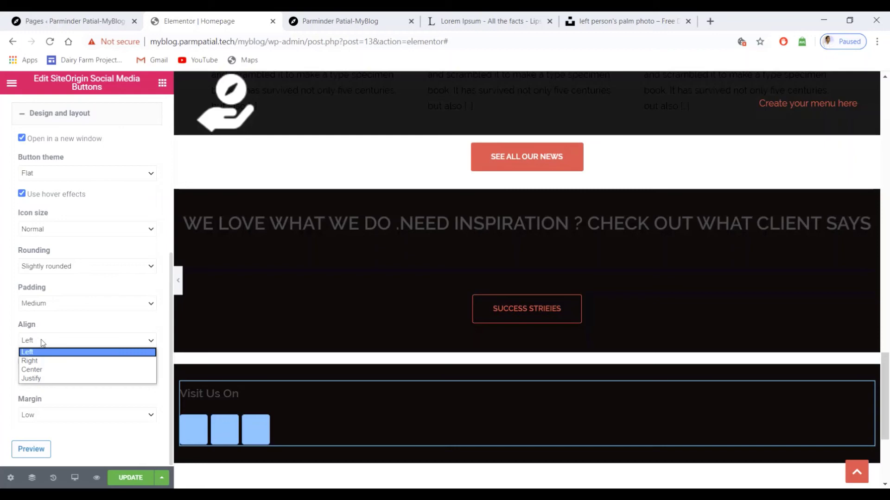
left_click(43, 370)
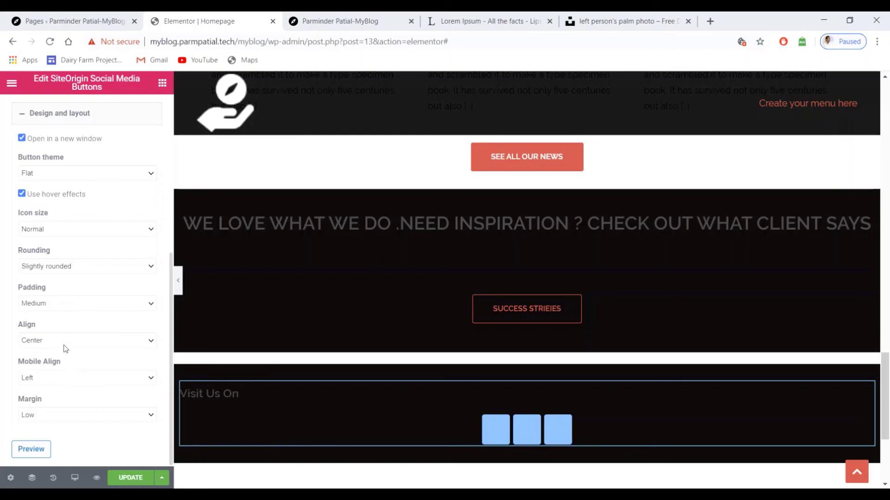
left_click(58, 378)
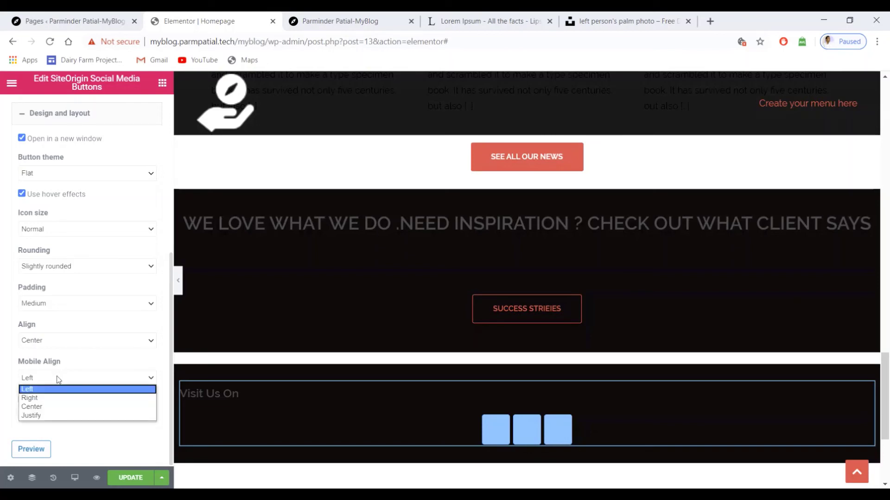
left_click(48, 410)
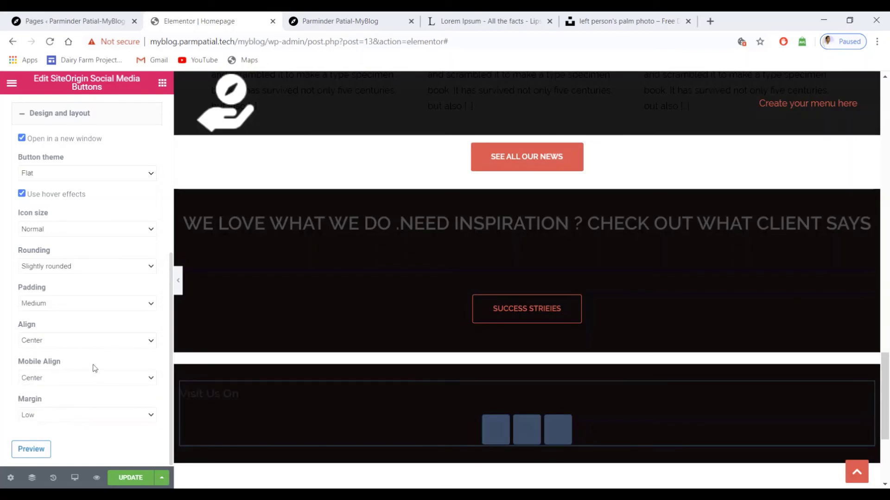
left_click(56, 418)
left_click(56, 419)
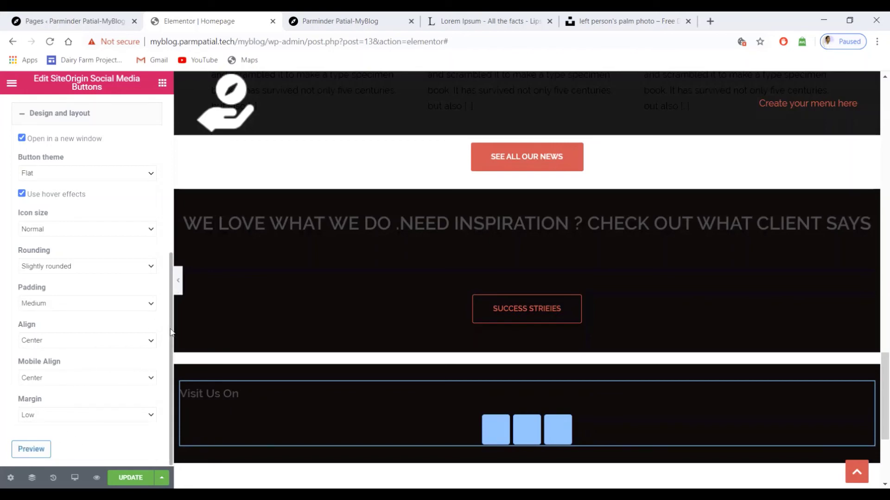
scroll(170, 293, "up", 1)
scroll(170, 293, "up", 4)
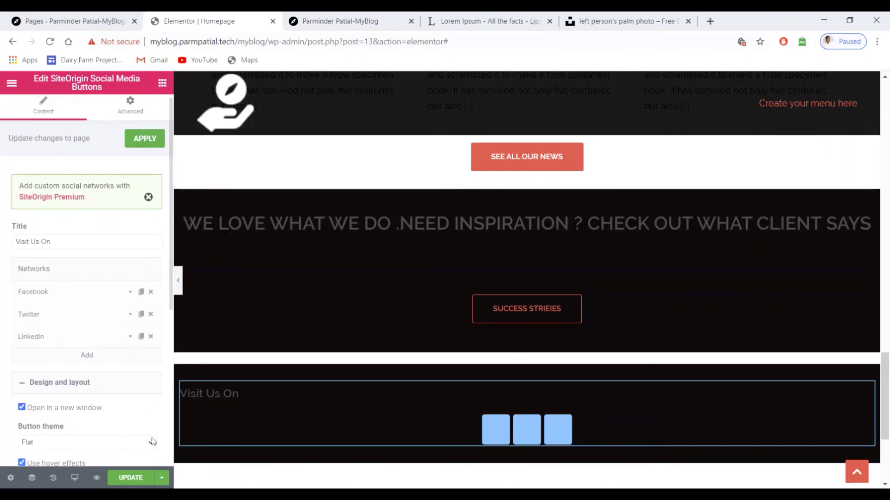
scroll(135, 407, "down", 3)
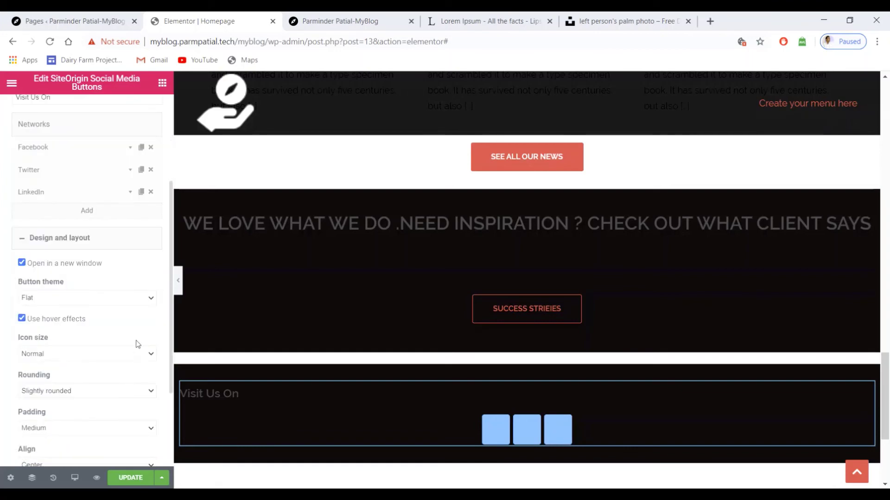
left_click(22, 240)
scroll(117, 252, "up", 3)
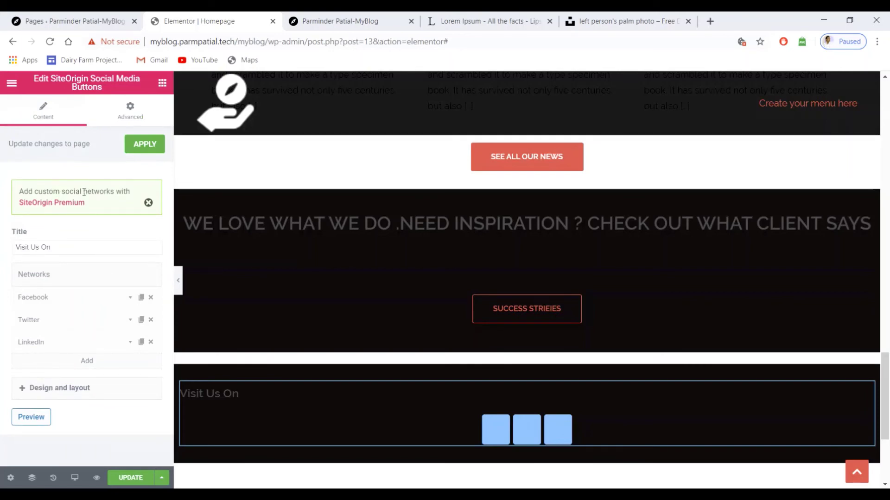
- Dismiss the SiteOrigin Premium notice and clear the "Visit Us On" title of the social buttons widget
left_click(148, 203)
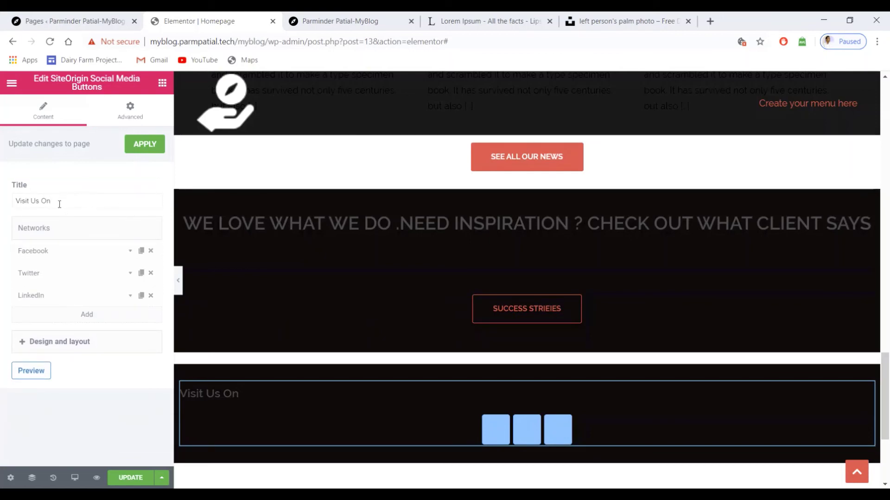
left_click_drag(58, 202, 8, 199)
key("BackSpace")
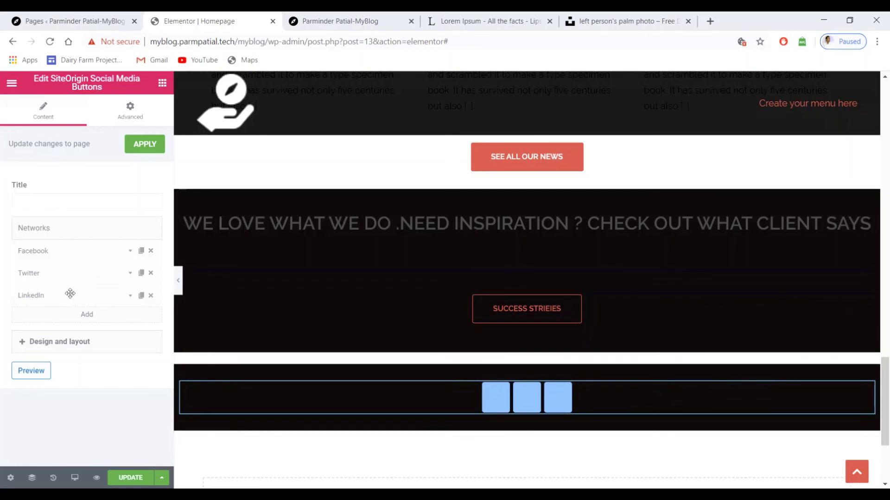
- Add a fourth network entry set to Instagram
left_click(89, 317)
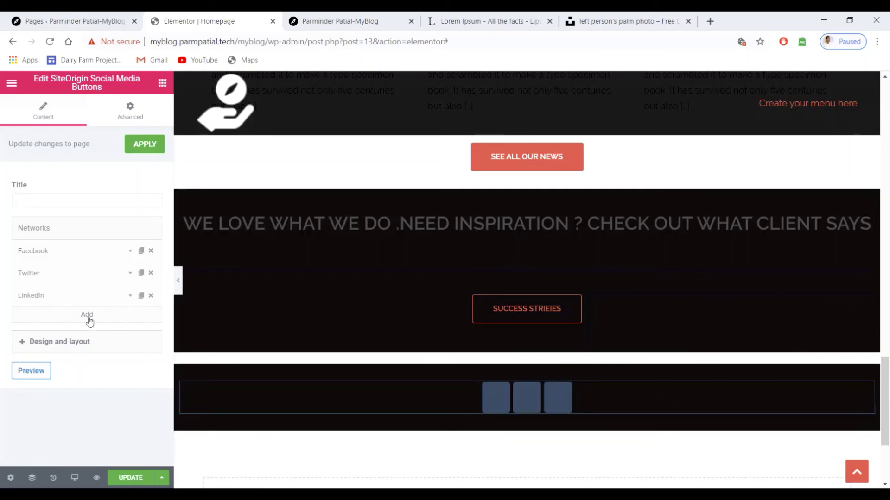
left_click(130, 318)
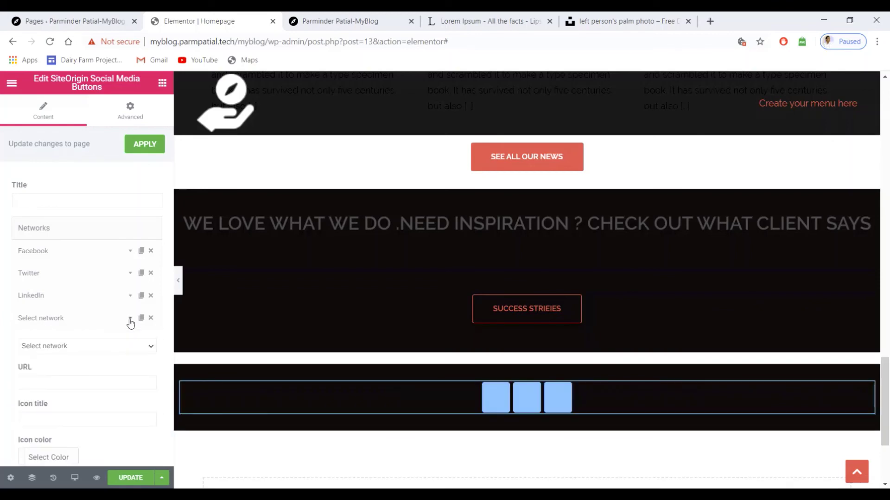
left_click(70, 346)
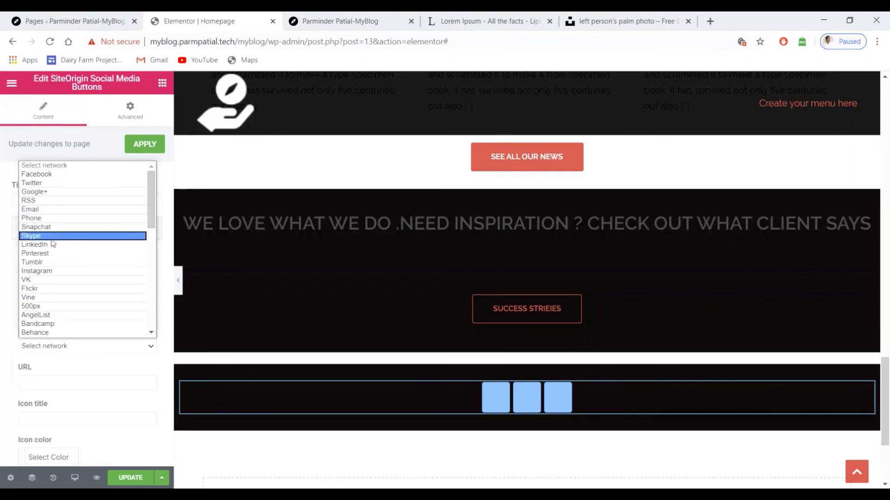
left_click(53, 272)
- Replace the Instagram entry's URL with the placeholder #
scroll(85, 328, "down", 3)
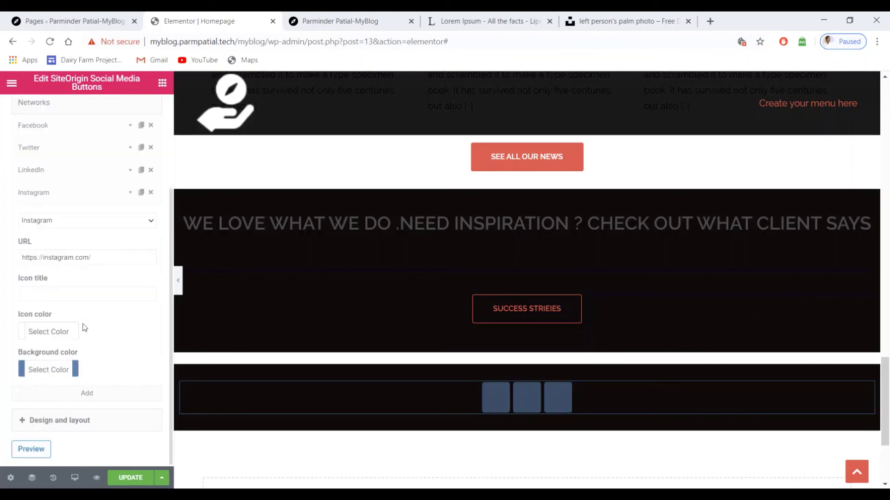
left_click_drag(101, 254, 19, 257)
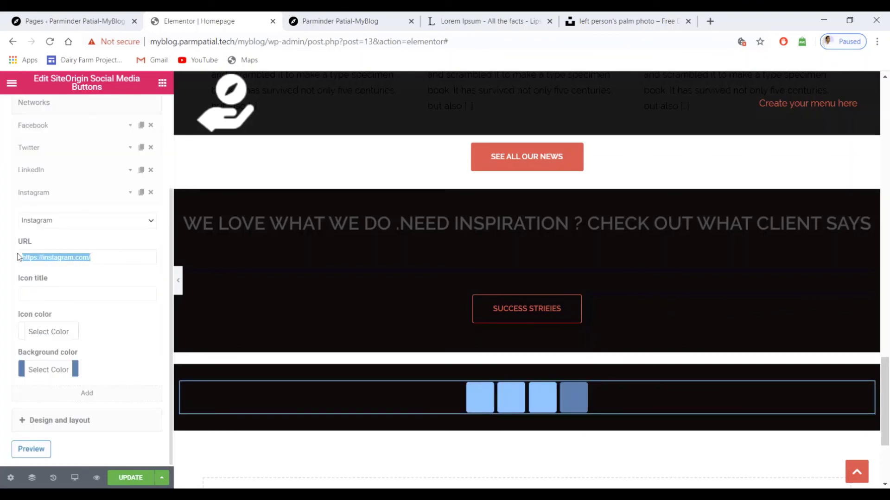
type("#")
- Set the Instagram button's background color to #78bdf1 and update the page
left_click(47, 370)
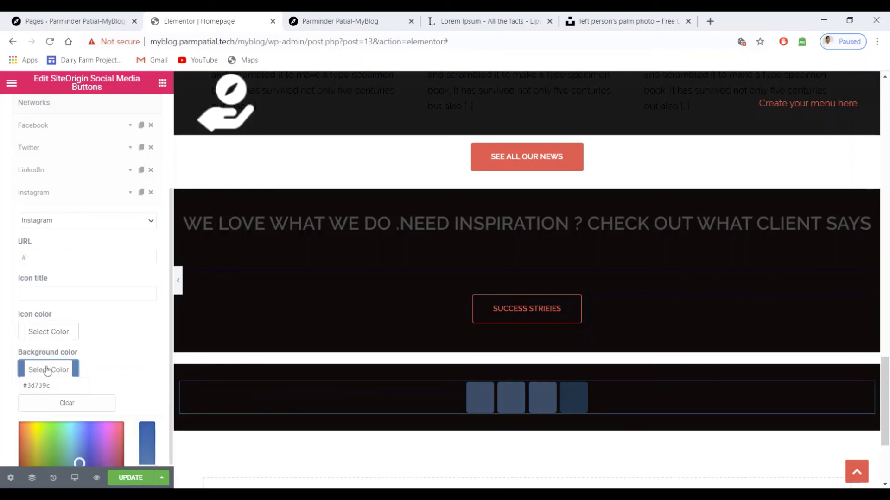
left_click_drag(52, 386, 18, 390)
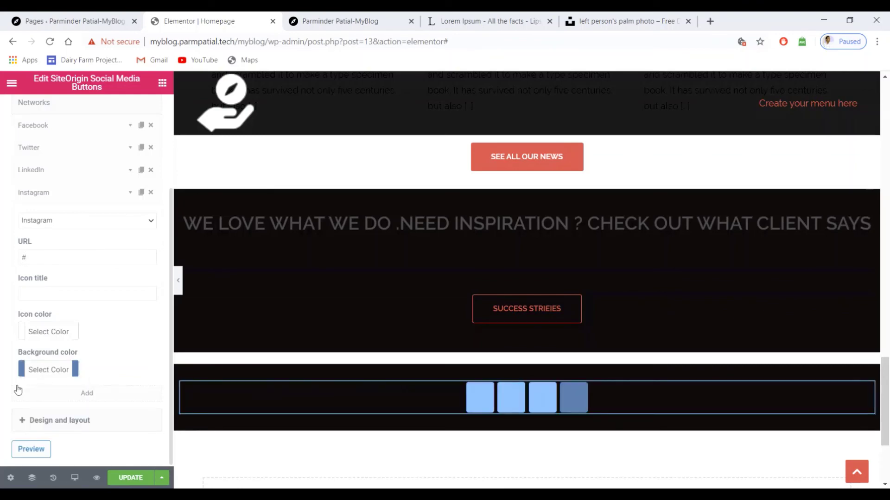
left_click(47, 372)
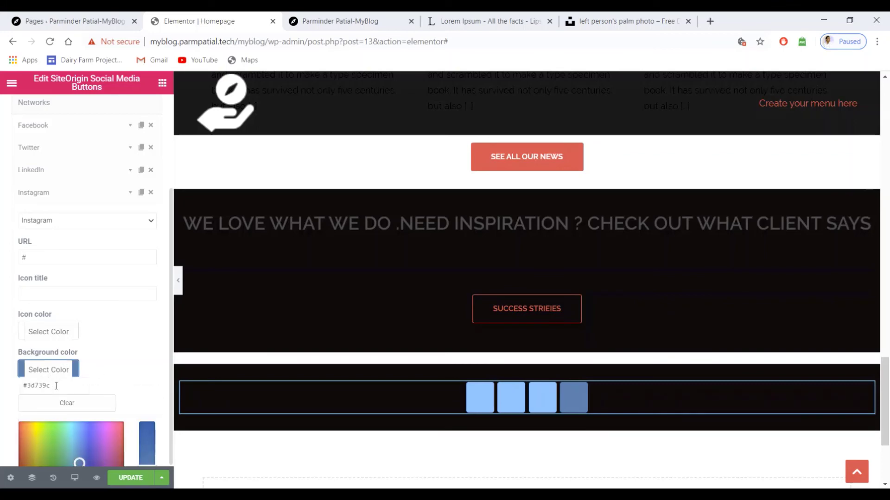
left_click_drag(52, 386, 21, 387)
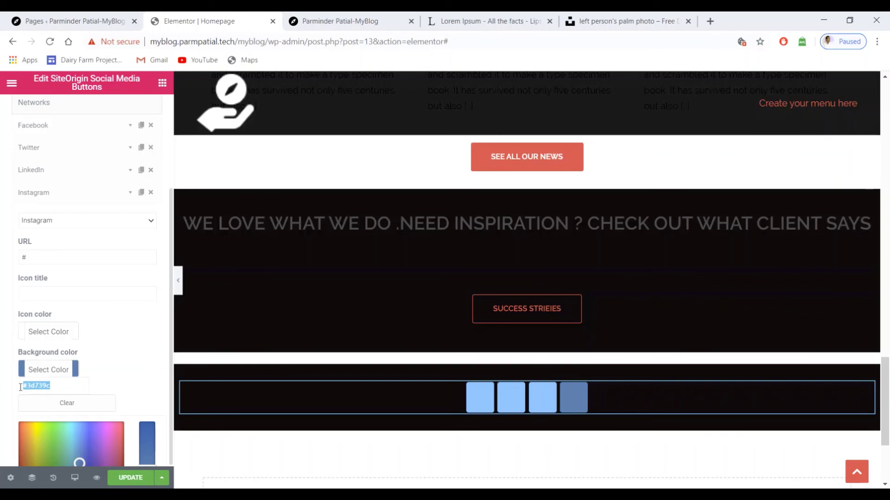
type("#78bdf1")
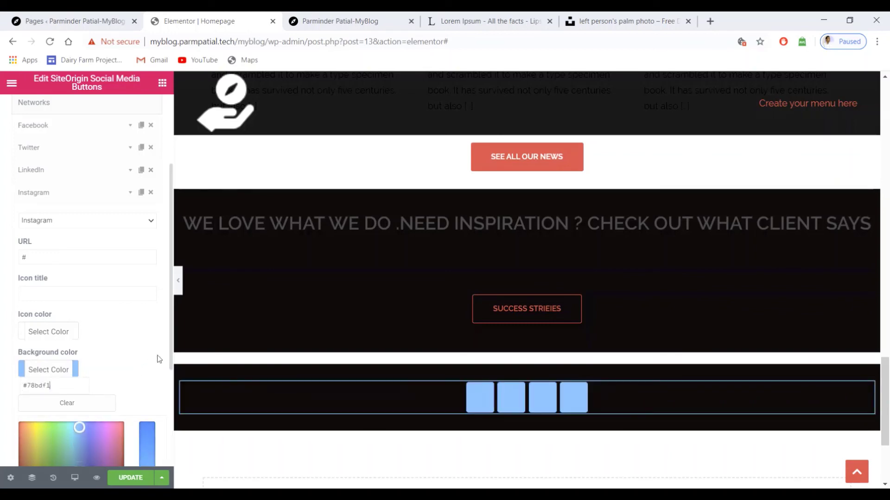
left_click(131, 321)
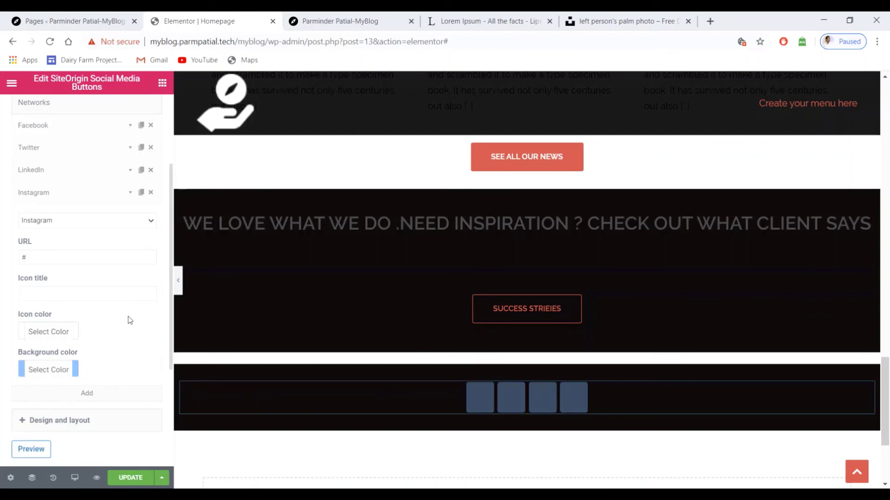
left_click(132, 478)
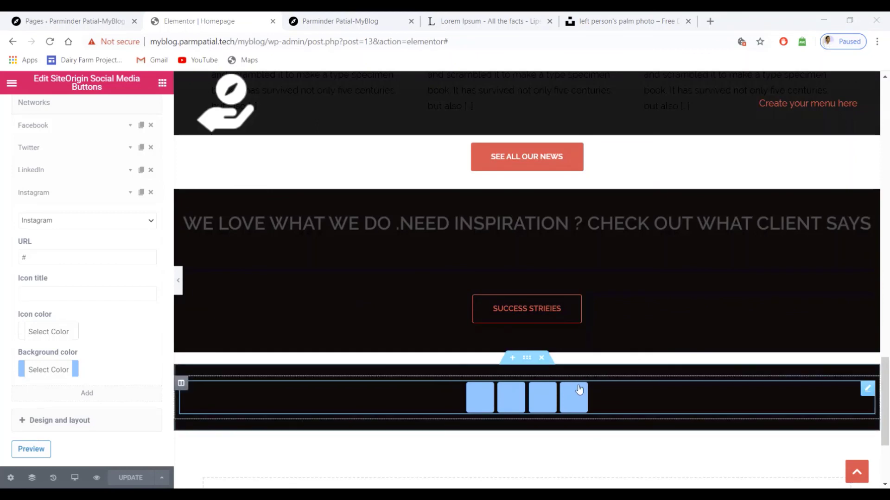
- Set the top and bottom padding of the section holding the social buttons to 0
scroll(87, 431, "up", 3)
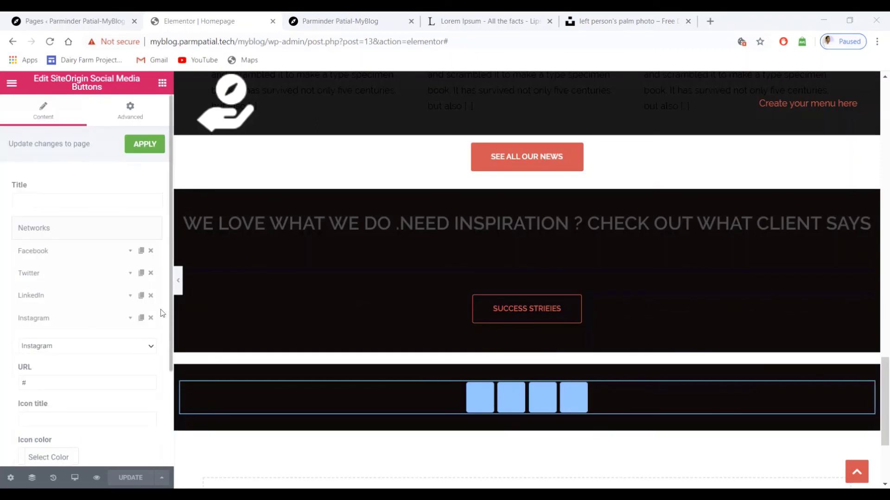
left_click(131, 116)
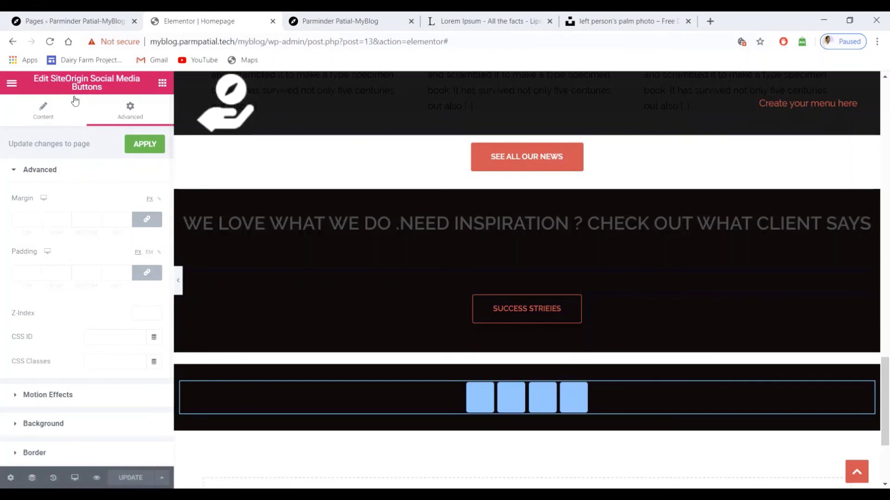
mouse_move(622, 374)
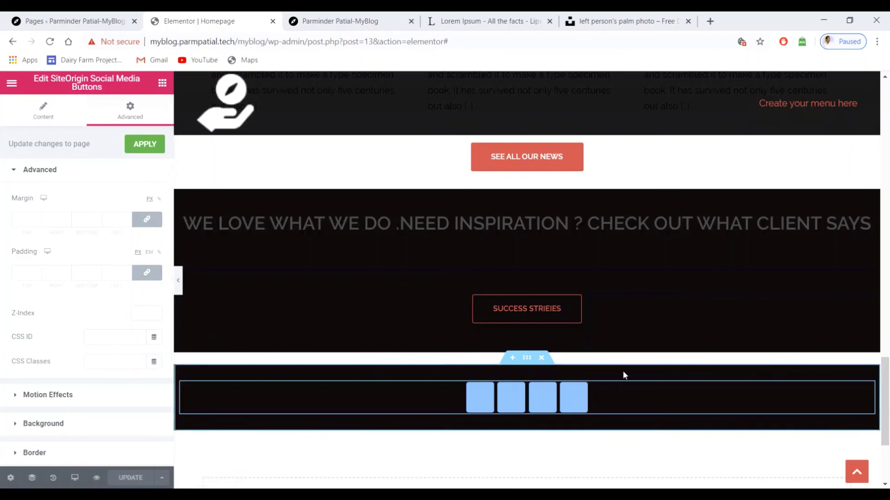
left_click(527, 358)
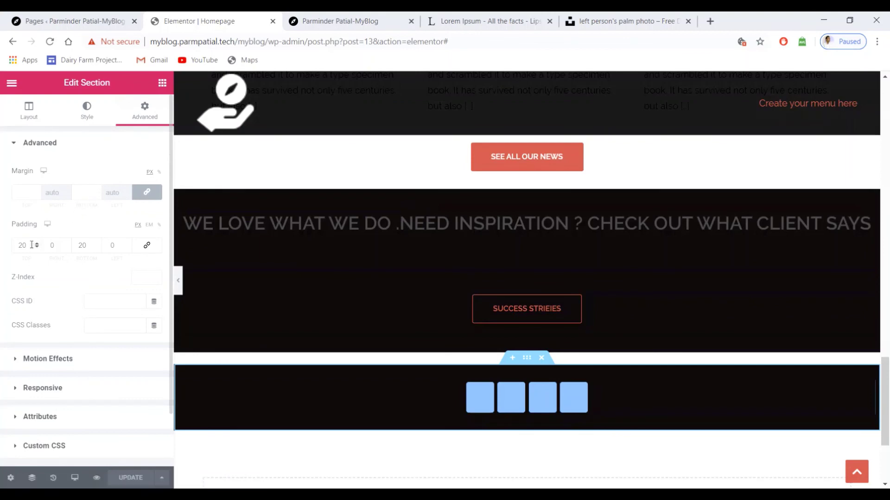
left_click_drag(32, 245, 20, 246)
type("0")
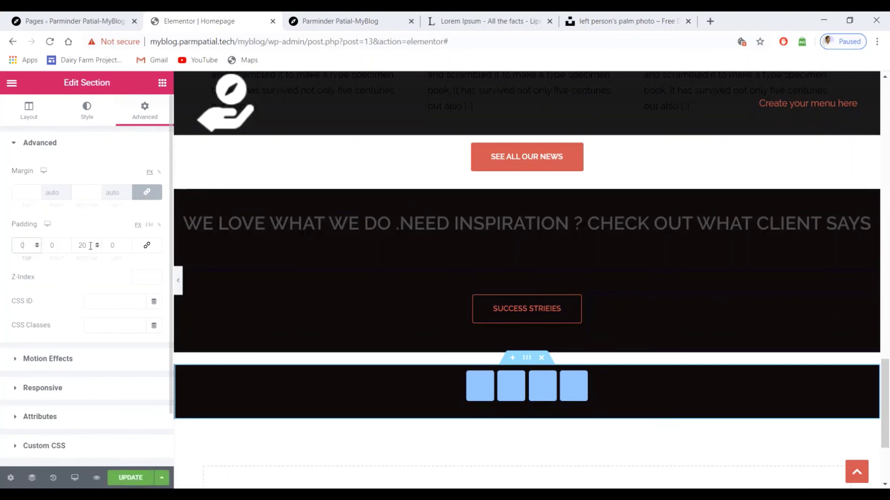
left_click_drag(88, 247, 80, 250)
type("0")
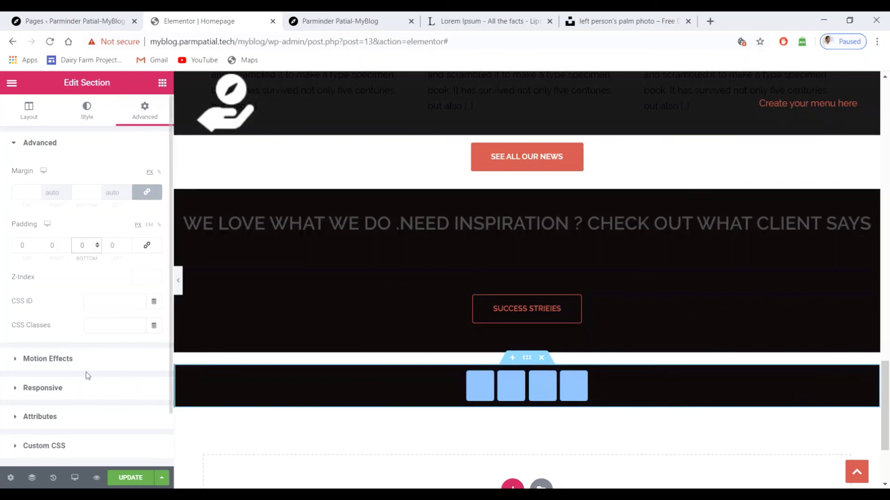
- Look over the section's layout settings, update the page and exit the Elementor editor to the WordPress dashboard
left_click(28, 191)
left_click(22, 114)
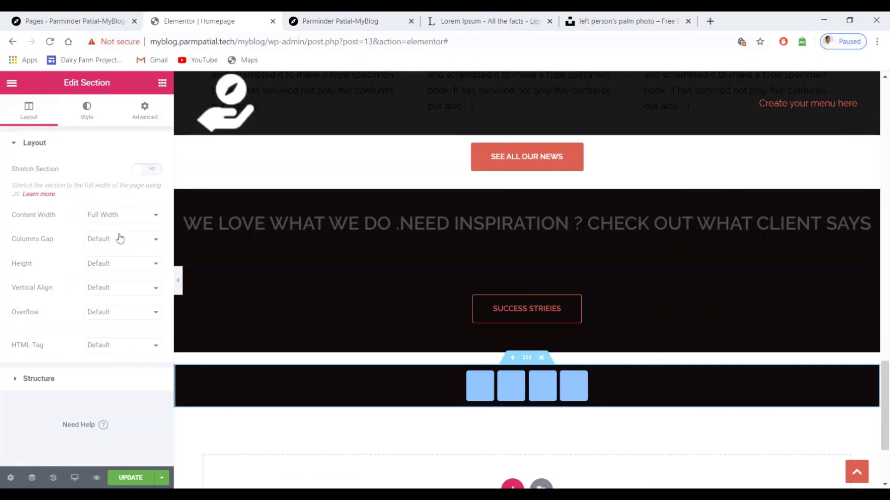
left_click(131, 479)
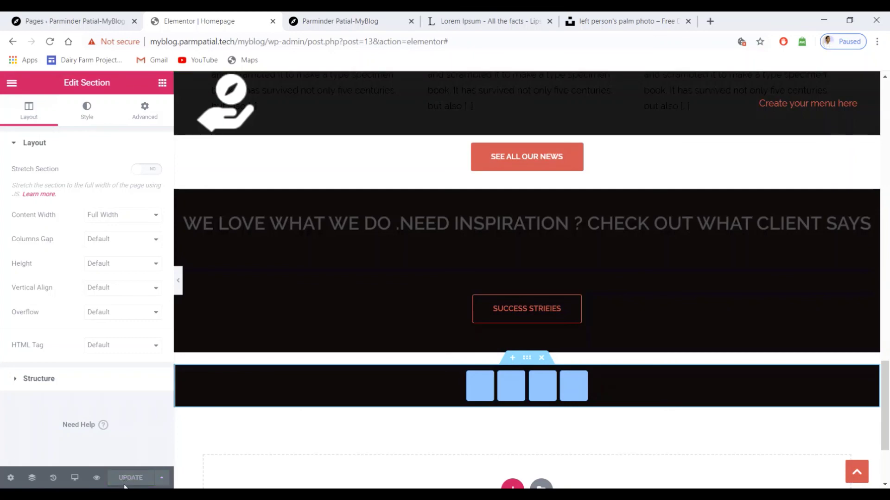
left_click(12, 84)
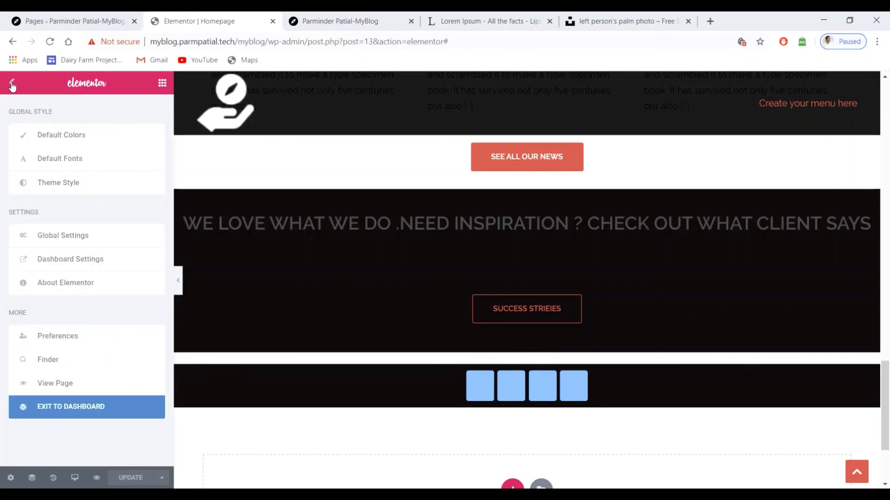
left_click(55, 412)
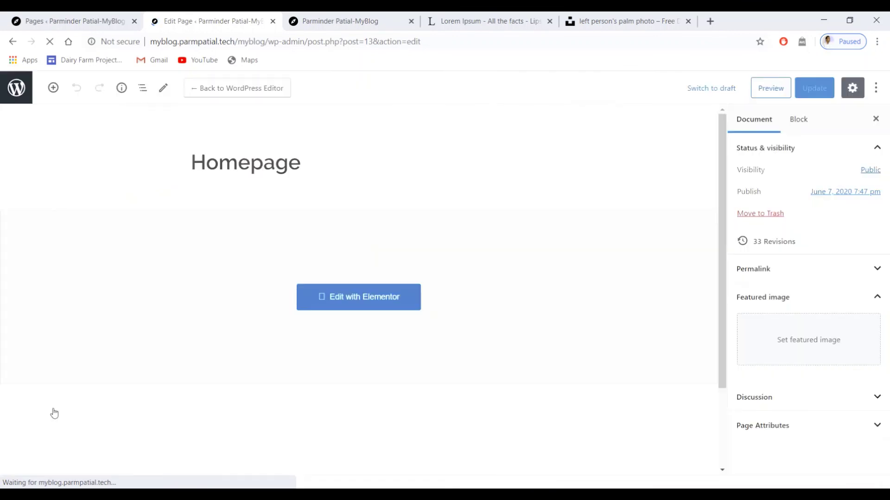
- Reload the live homepage and check the social buttons section at the bottom of the page
left_click(345, 23)
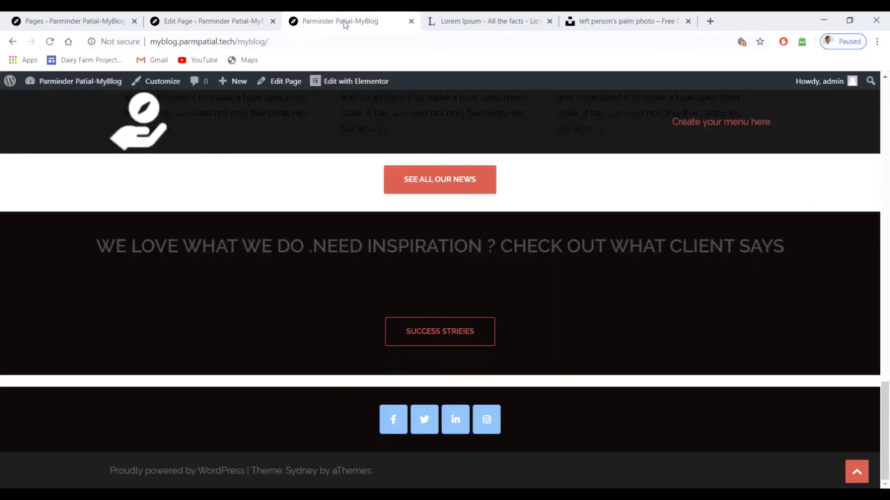
left_click(50, 43)
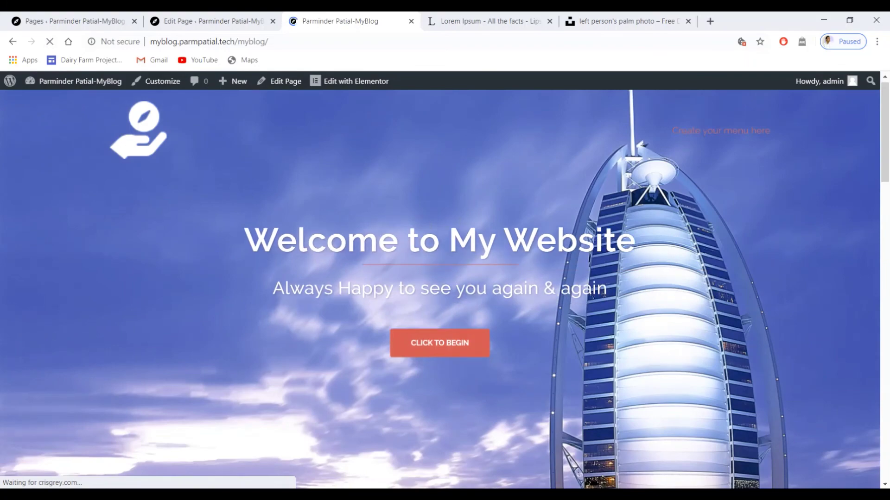
scroll(416, 229, "down", 15)
scroll(396, 243, "down", 7)
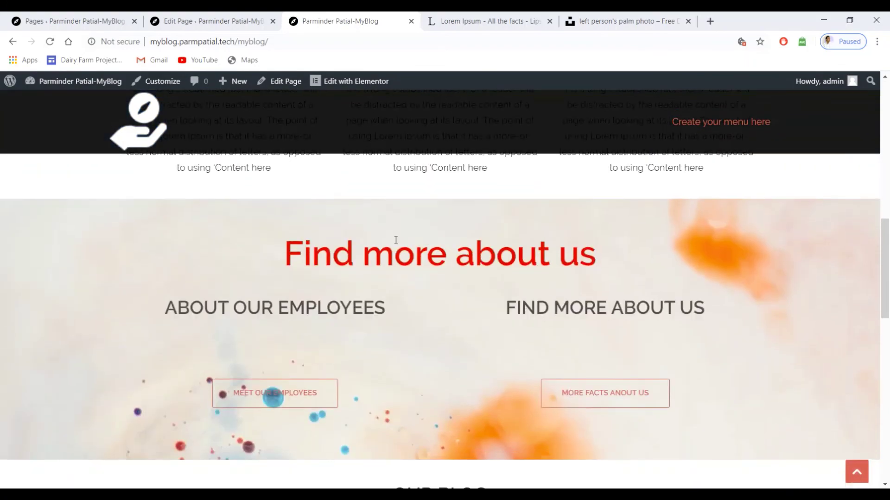
scroll(507, 234, "down", 8)
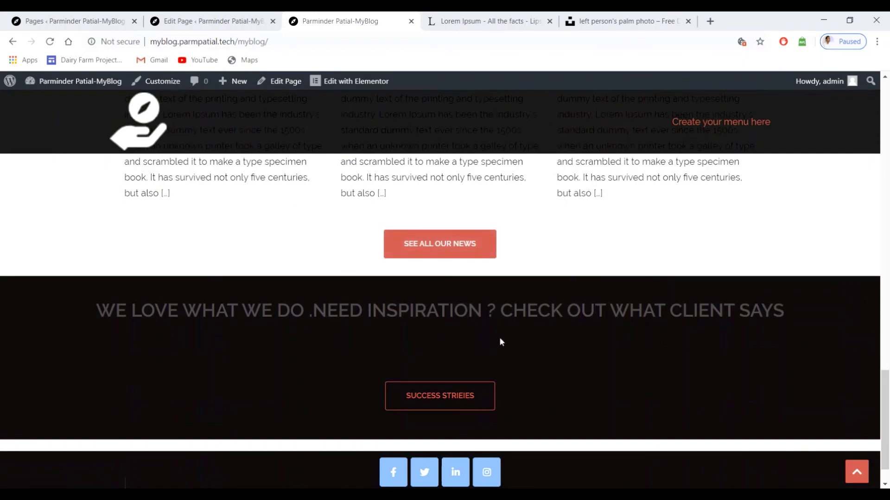
scroll(499, 337, "down", 2)
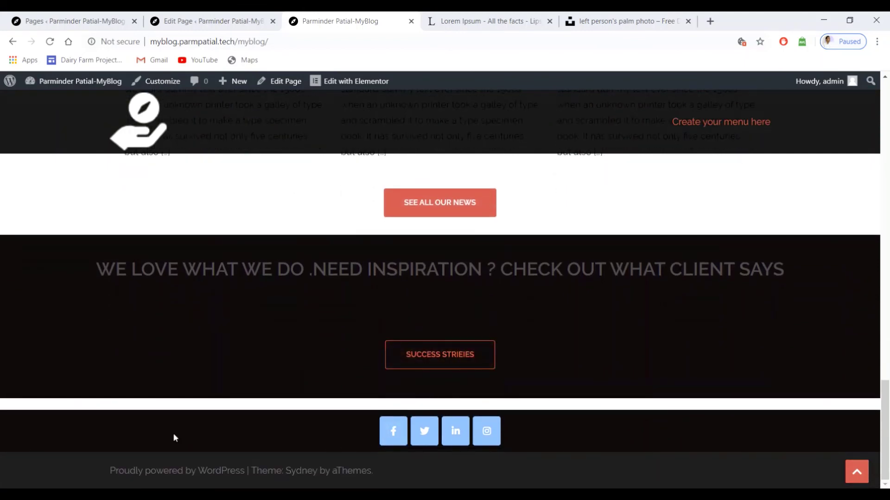